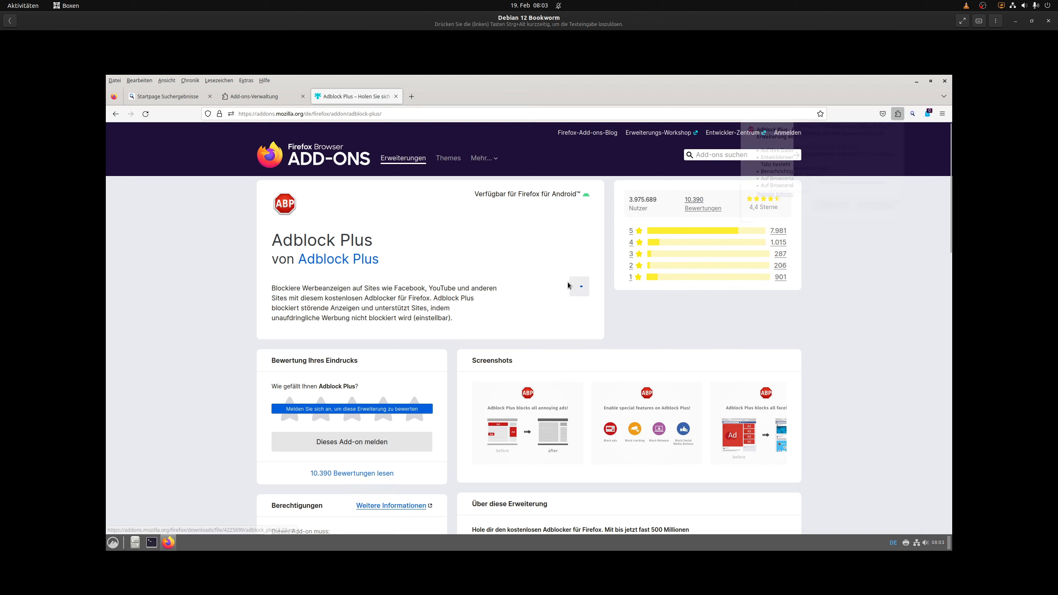
Confirm adding the Adblock Plus extension to Firefox and close the welcome, extension page and Add-ons-Verwaltung tabs
click(883, 210)
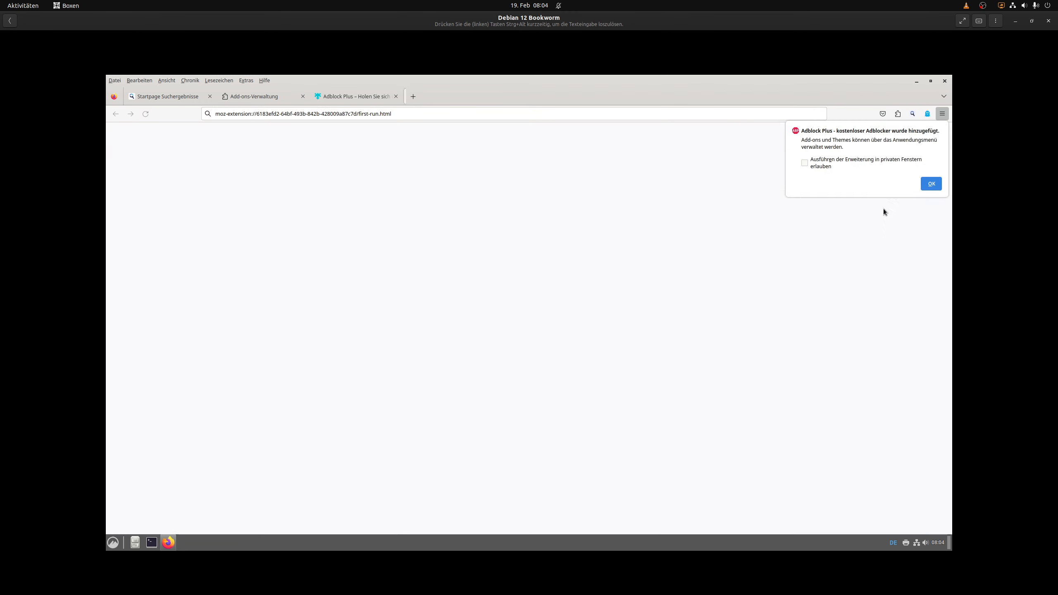
click(925, 182)
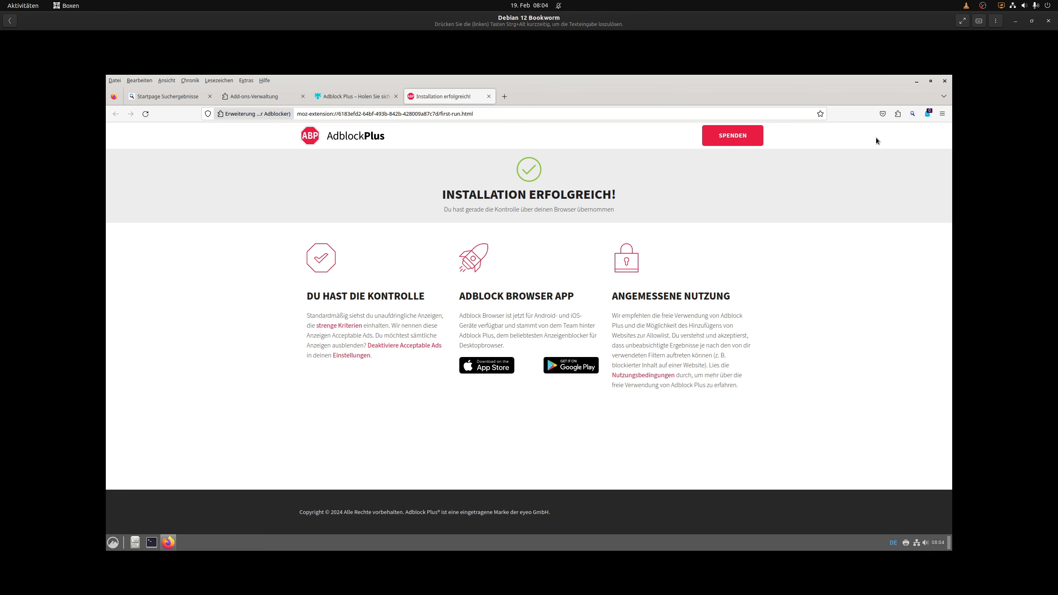
click(488, 97)
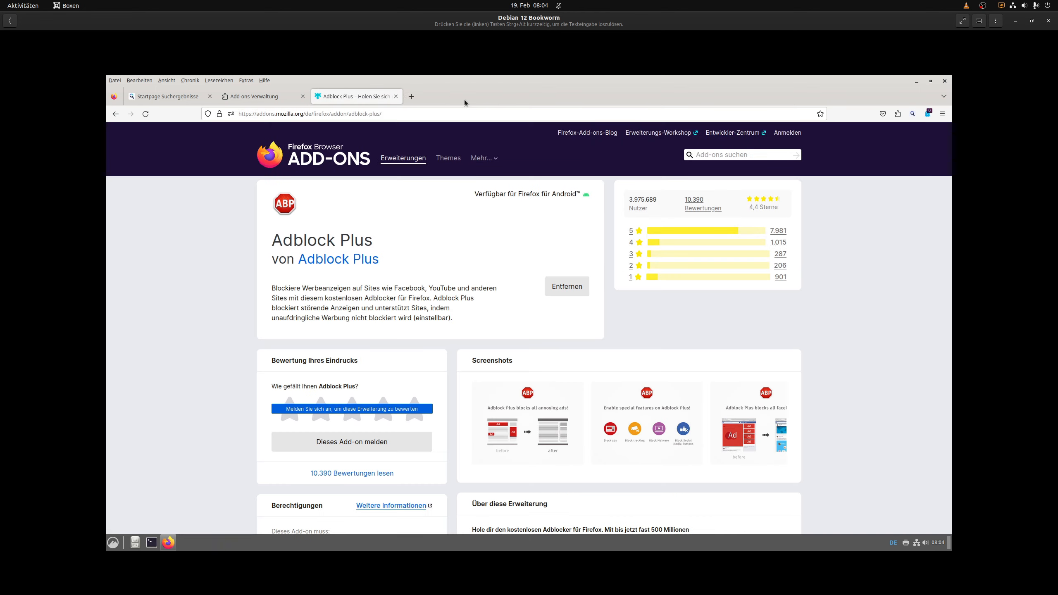
click(395, 97)
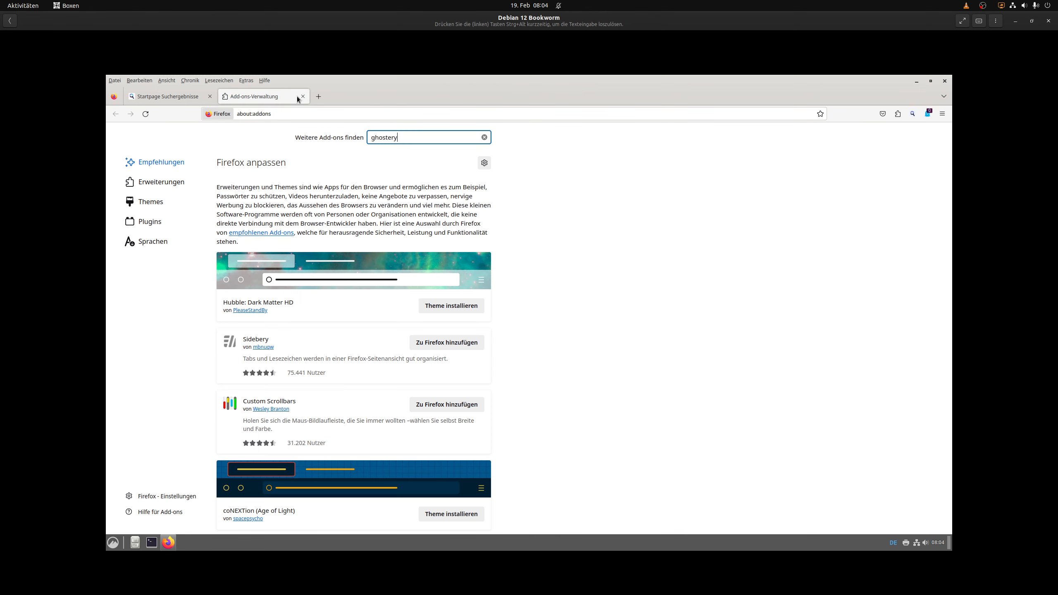
click(302, 97)
Reload the Startpage search results for "gebäudereinigung schwerin" and agree to resend the form data
right_click(604, 253)
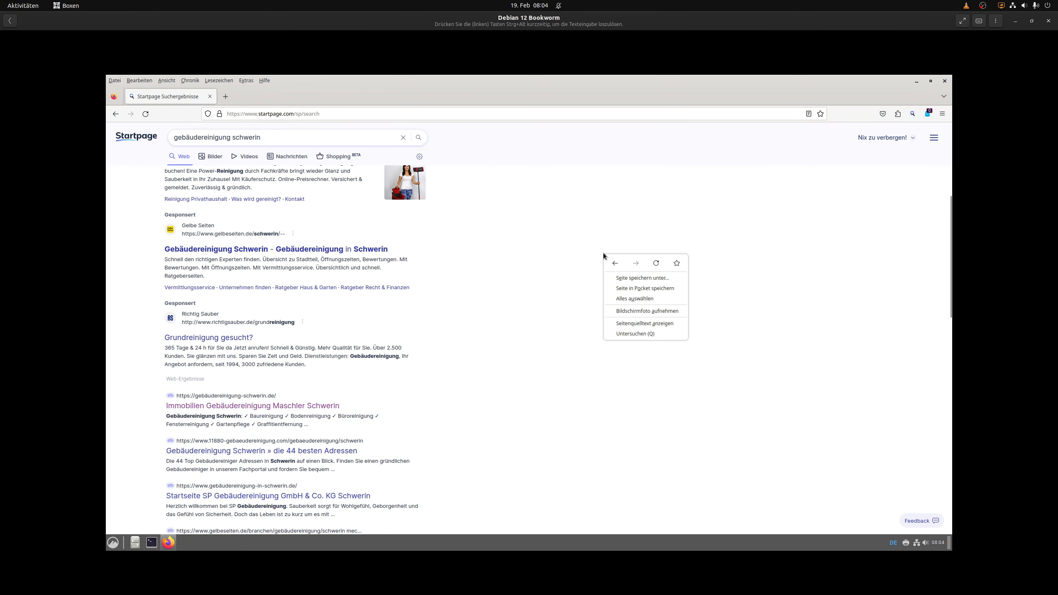
click(655, 264)
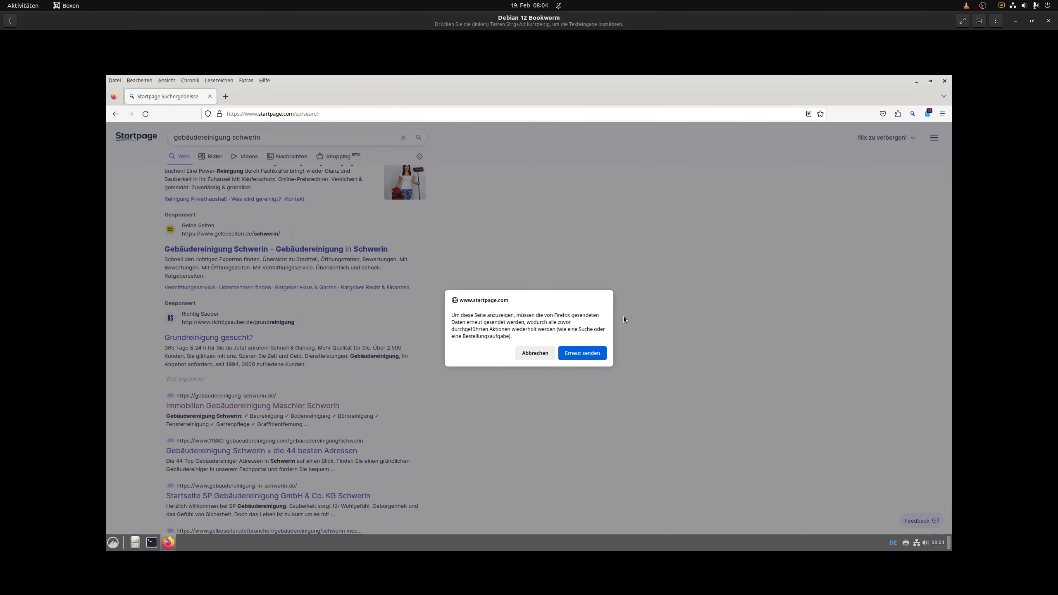
click(600, 352)
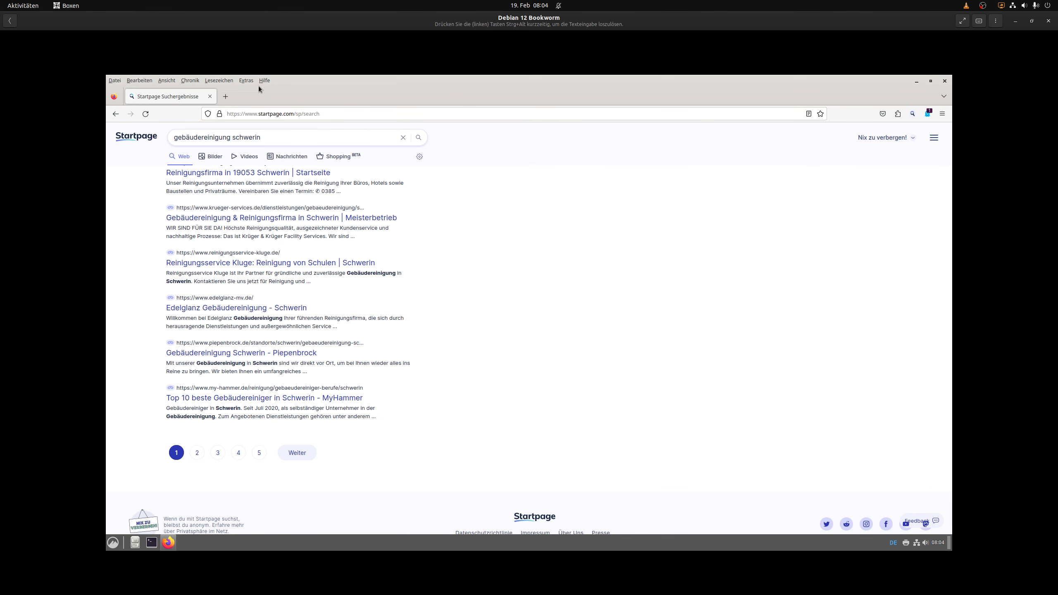
Open the settings of Adblock Plus from the installed extensions in the add-ons manager
click(245, 81)
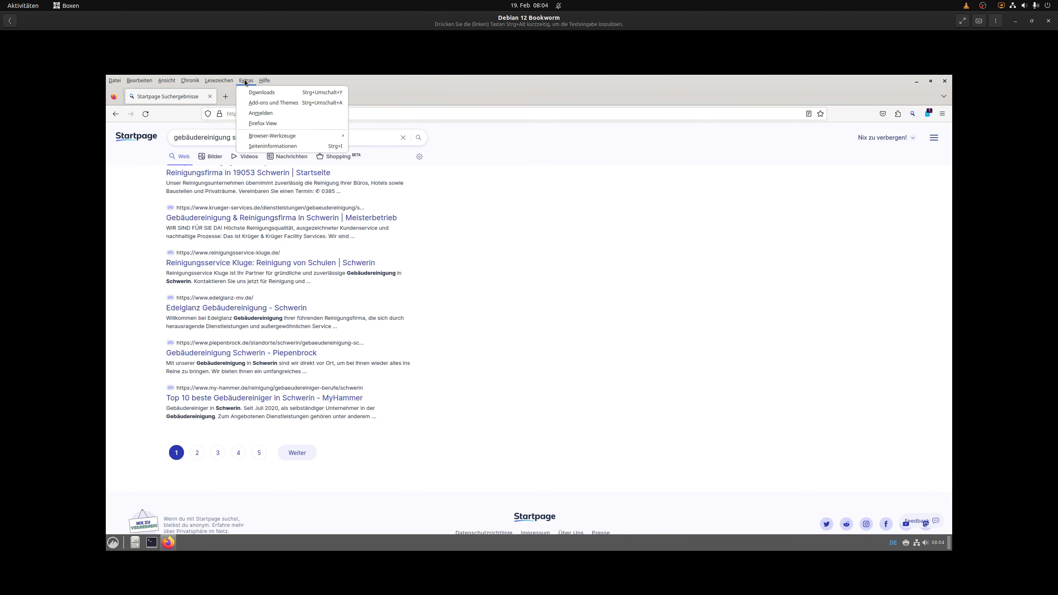
click(256, 102)
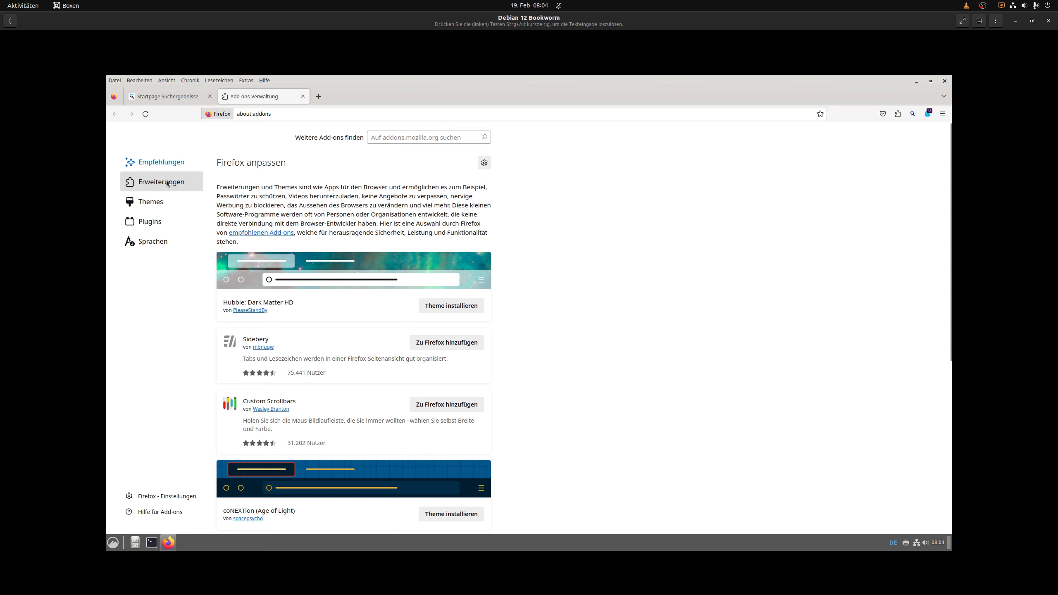
click(166, 183)
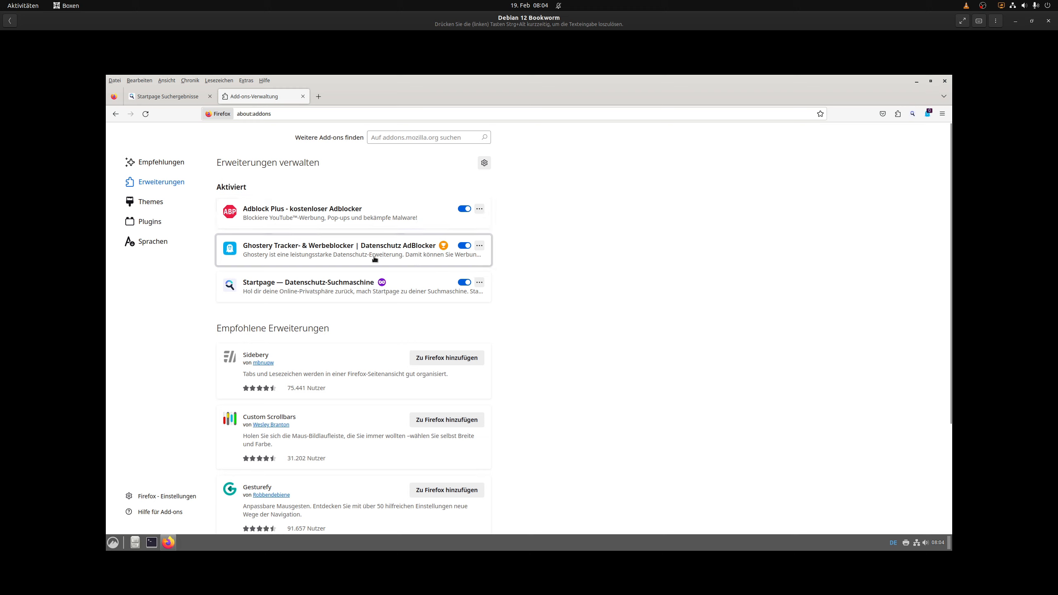
click(478, 210)
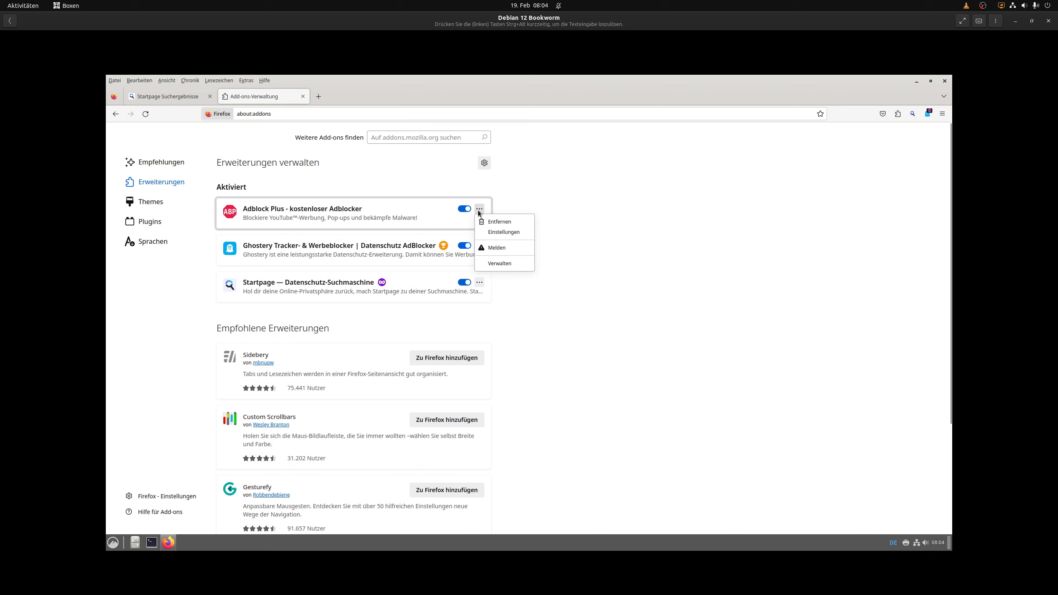
click(497, 233)
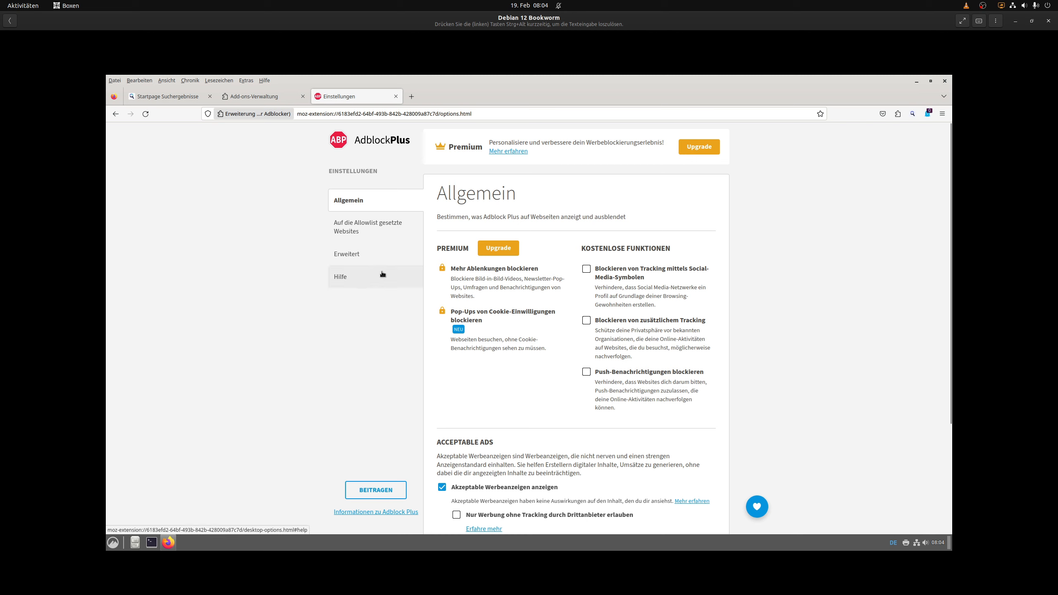
Disable "Akzeptable Werbeanzeigen anzeigen" in the Adblock Plus general settings and decline the survey
scroll(449, 372, down, 3)
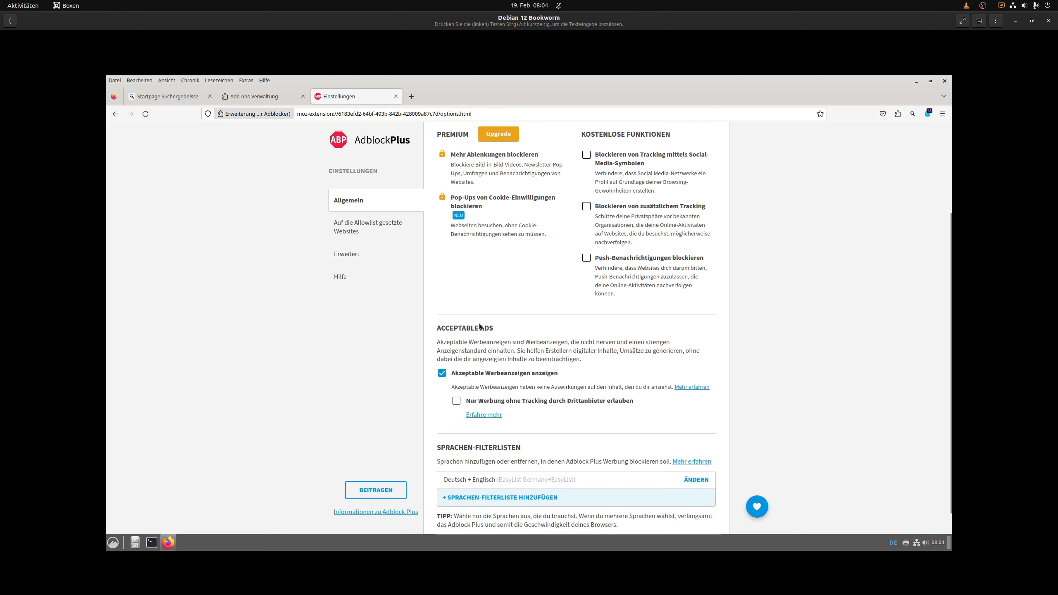
click(442, 374)
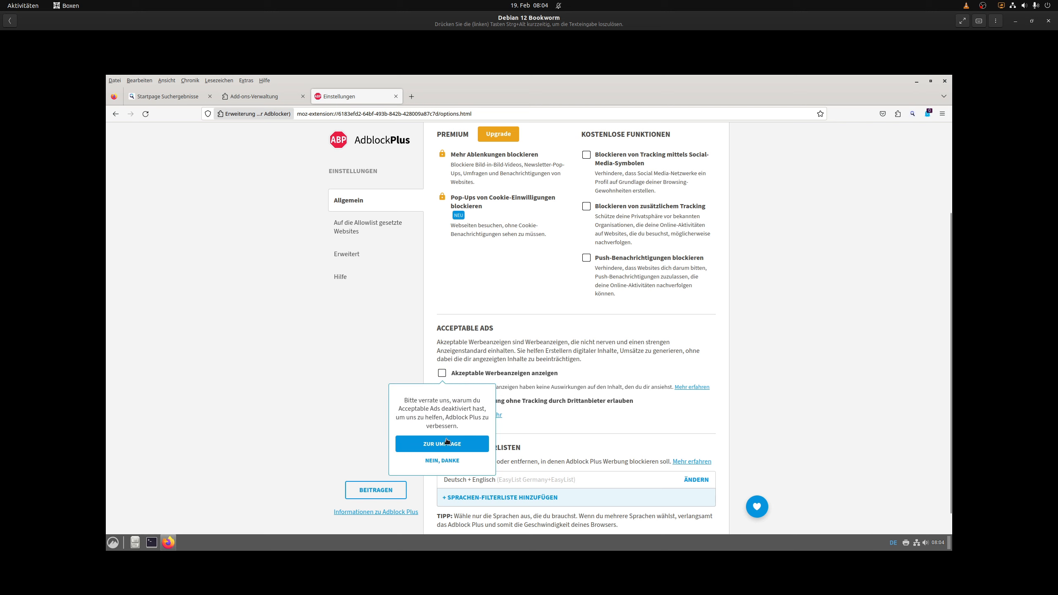
click(452, 461)
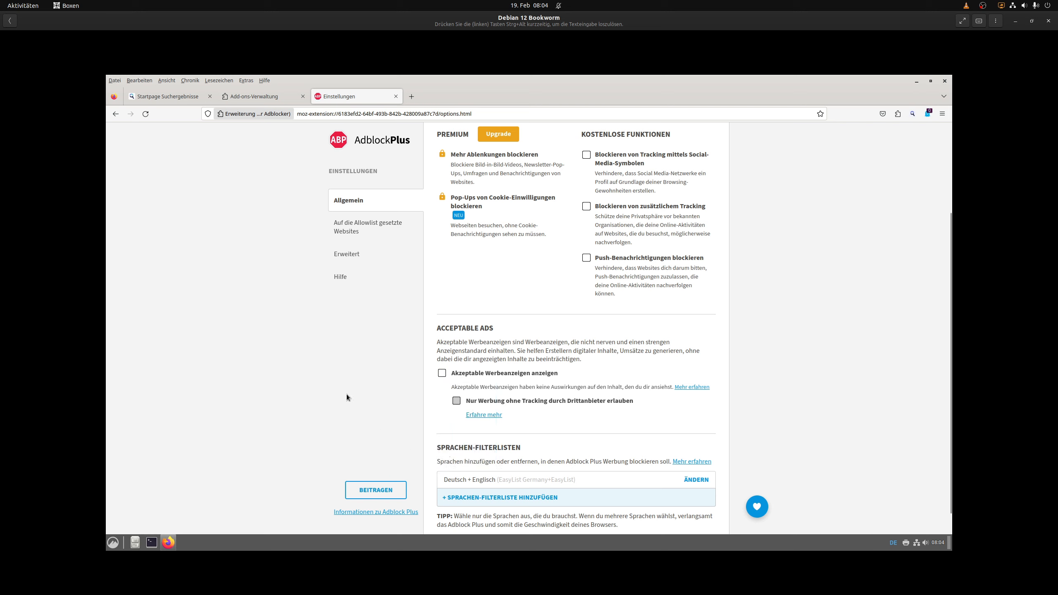
Look through the languages offered for an additional Adblock Plus filter list and dismiss the selection without adding one
scroll(347, 389, down, 1)
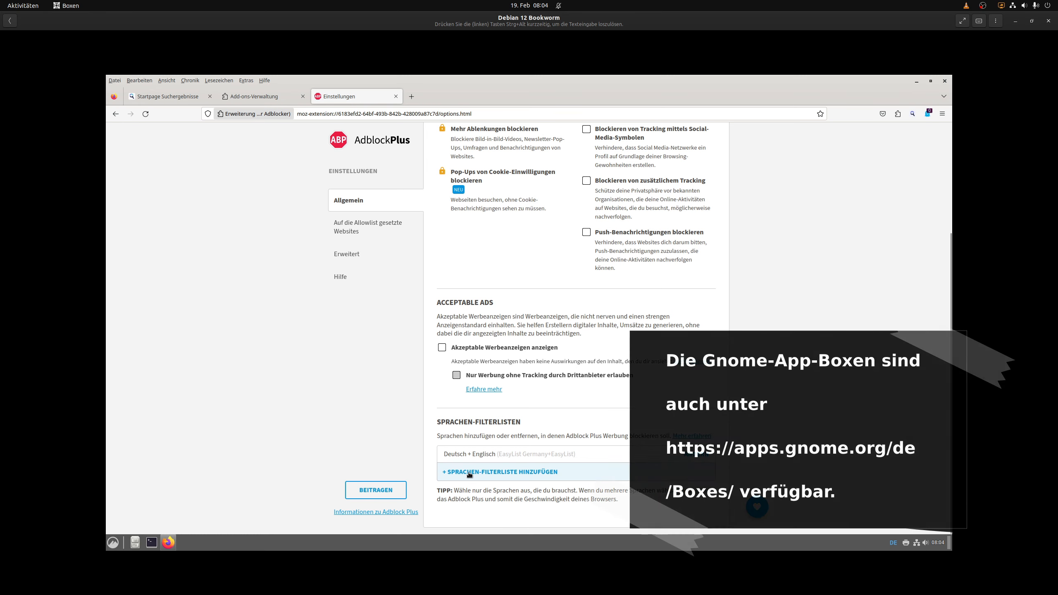
click(470, 472)
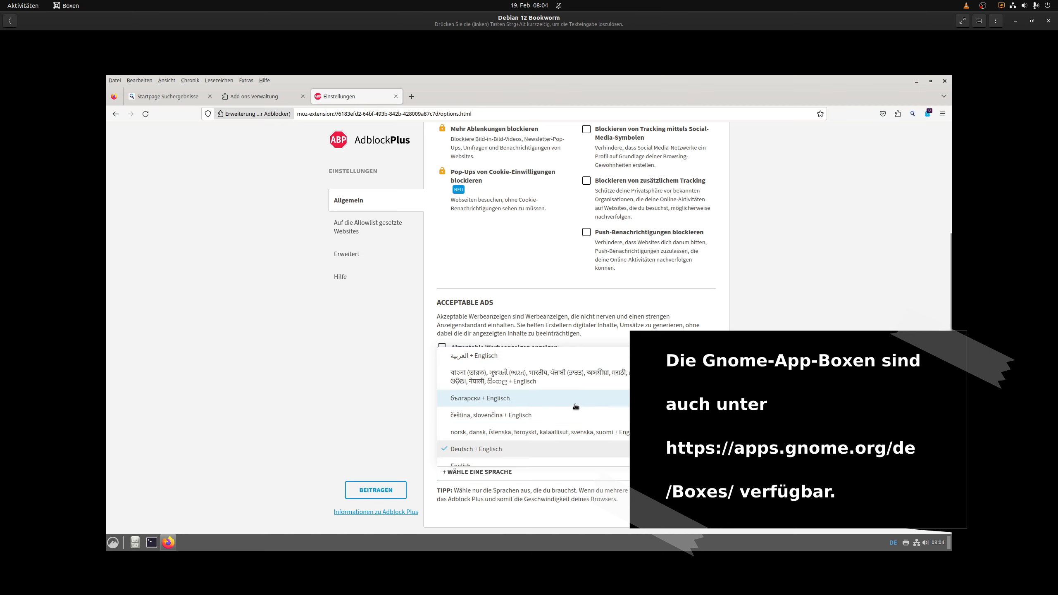
scroll(575, 406, up, 4)
scroll(575, 405, down, 4)
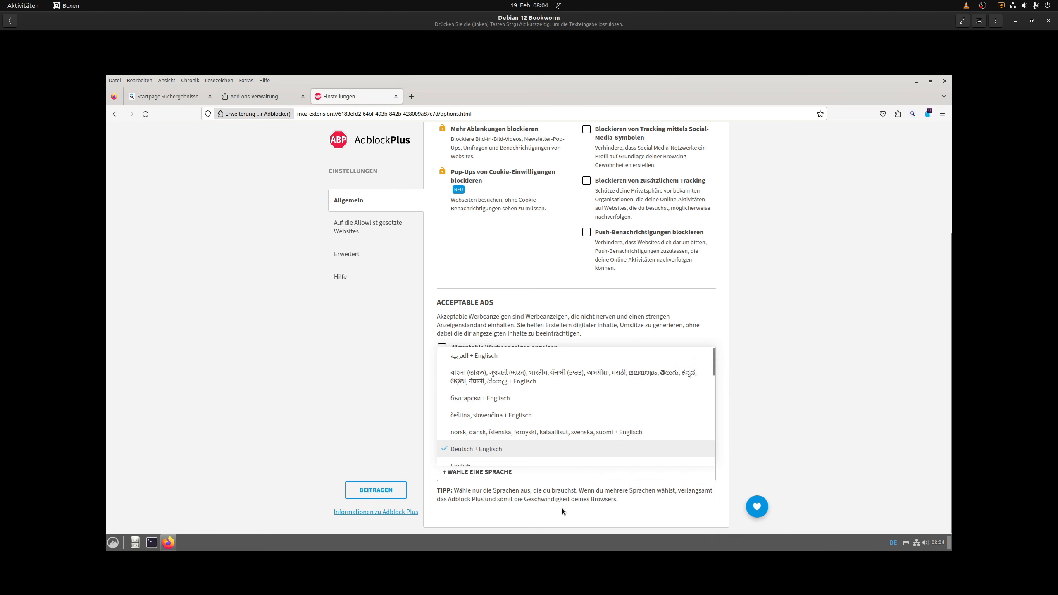
click(562, 508)
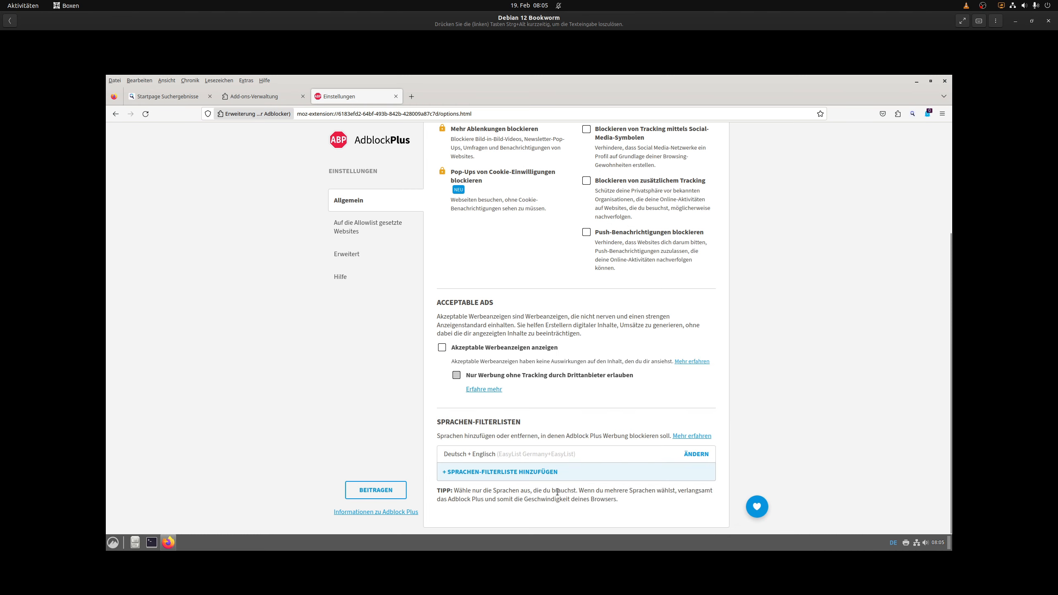
Review the allowlisted websites and advanced settings of Adblock Plus, and close its settings page
scroll(509, 361, up, 3)
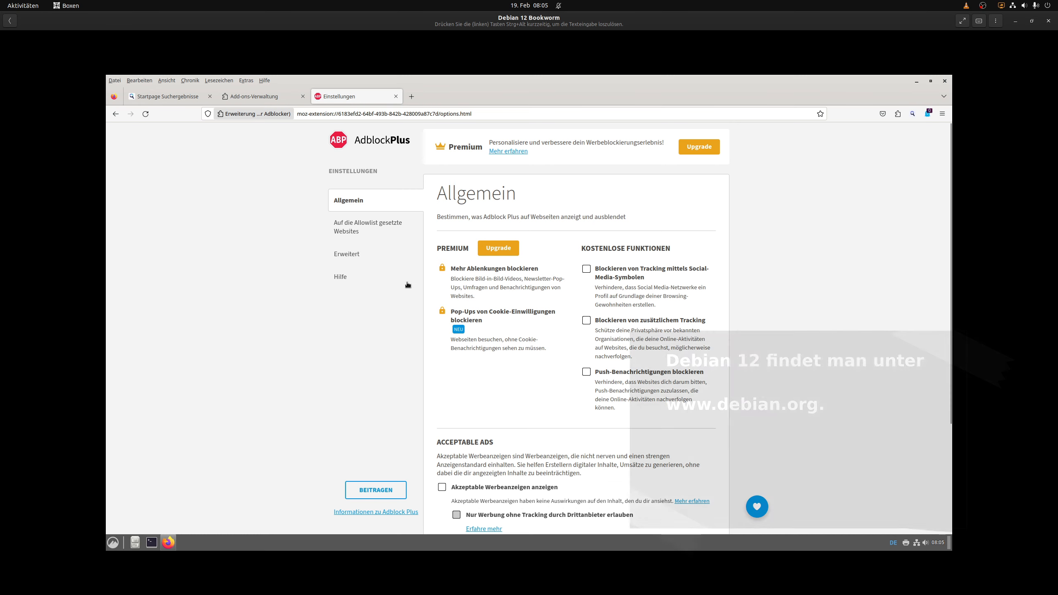
click(375, 226)
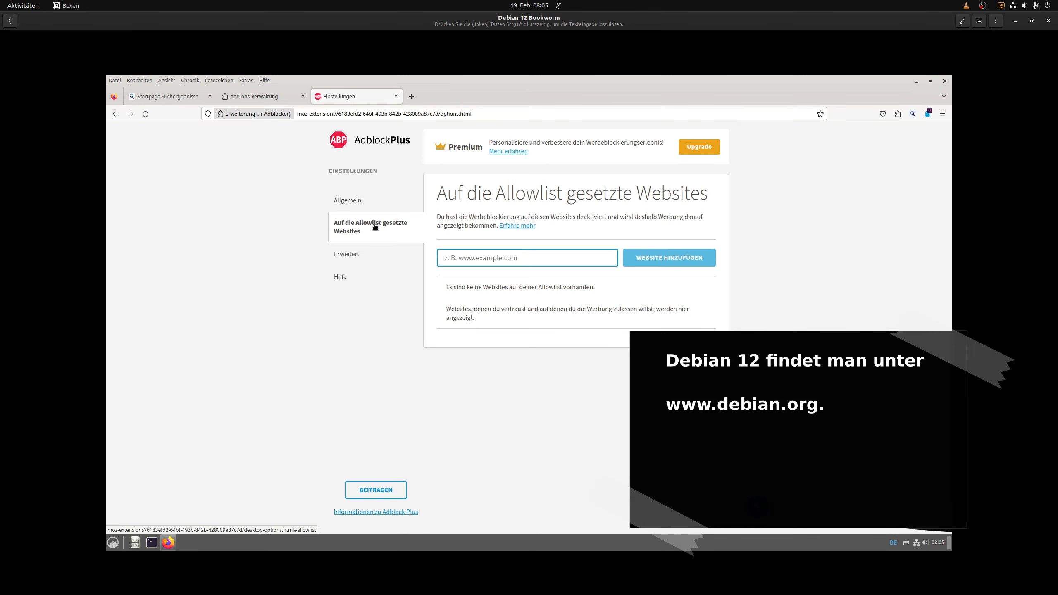
click(354, 254)
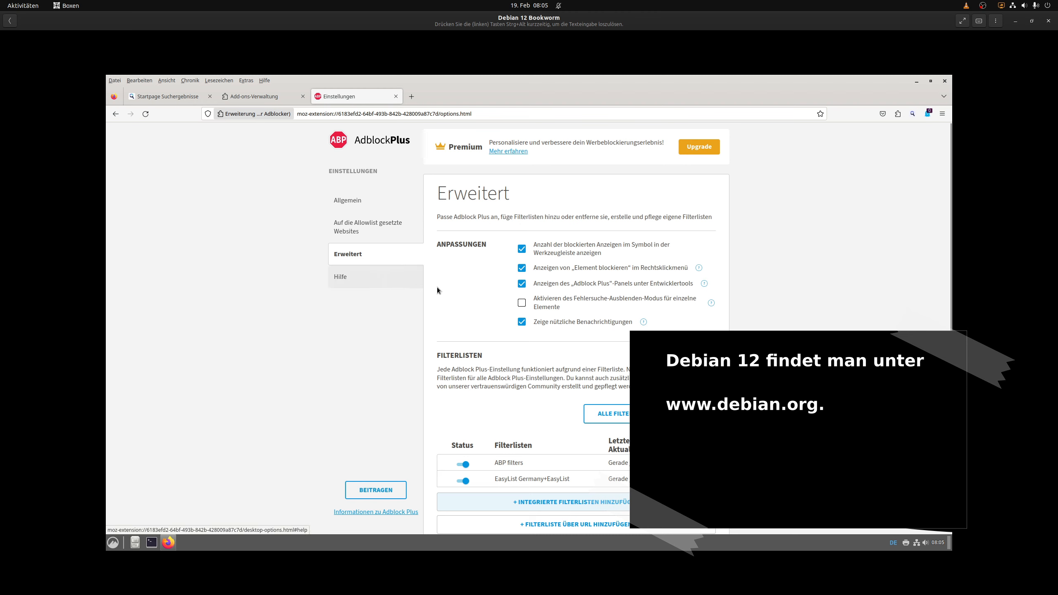
scroll(445, 291, down, 3)
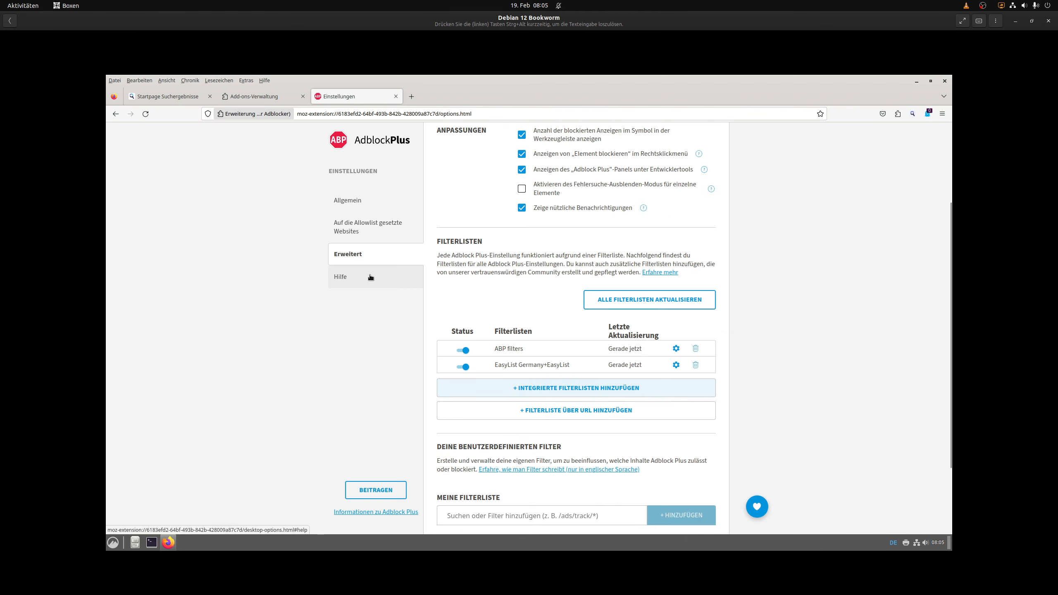
scroll(531, 210, up, 3)
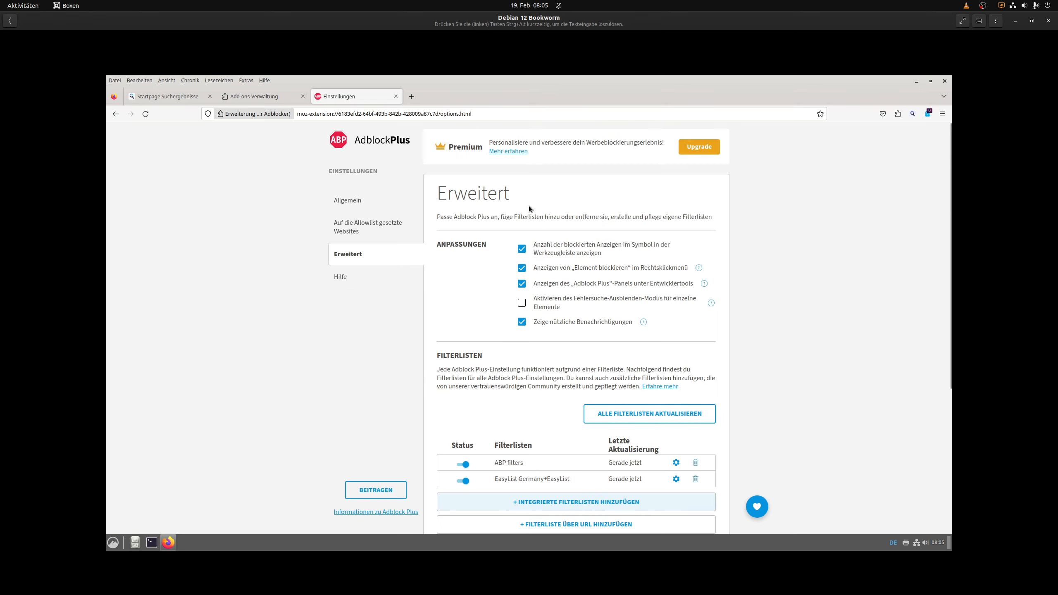
click(396, 97)
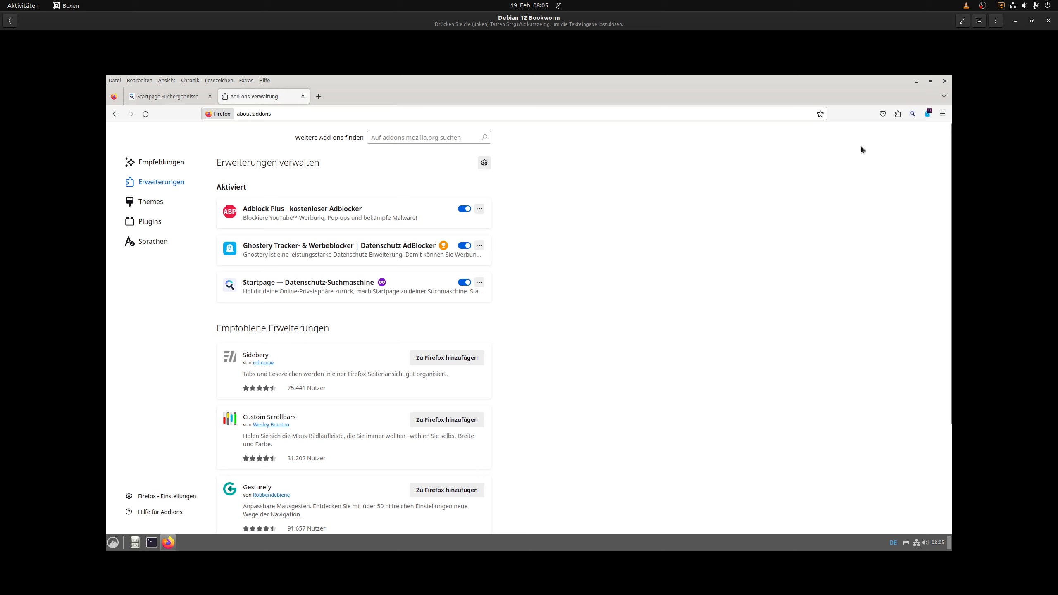
Start customizing the Firefox toolbar and add the "Suchen" search field beside the address bar
right_click(858, 110)
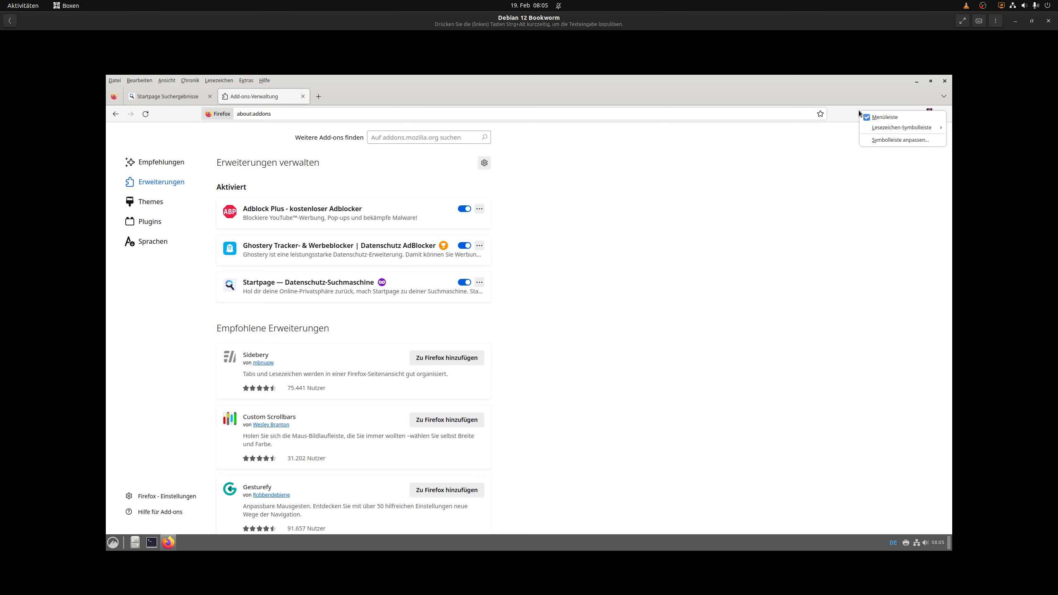
click(877, 139)
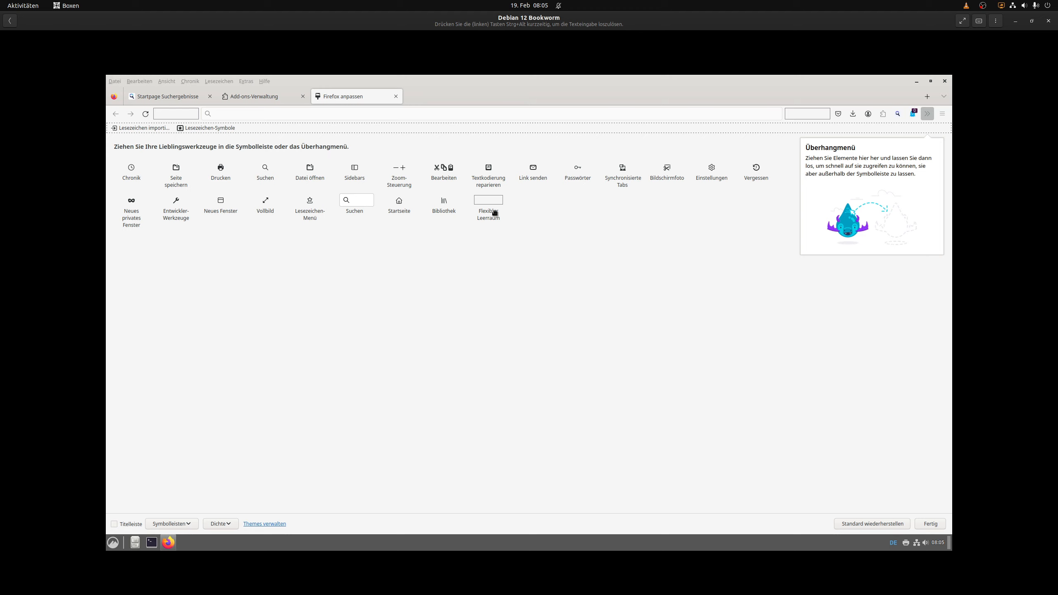
drag(364, 205, 800, 115)
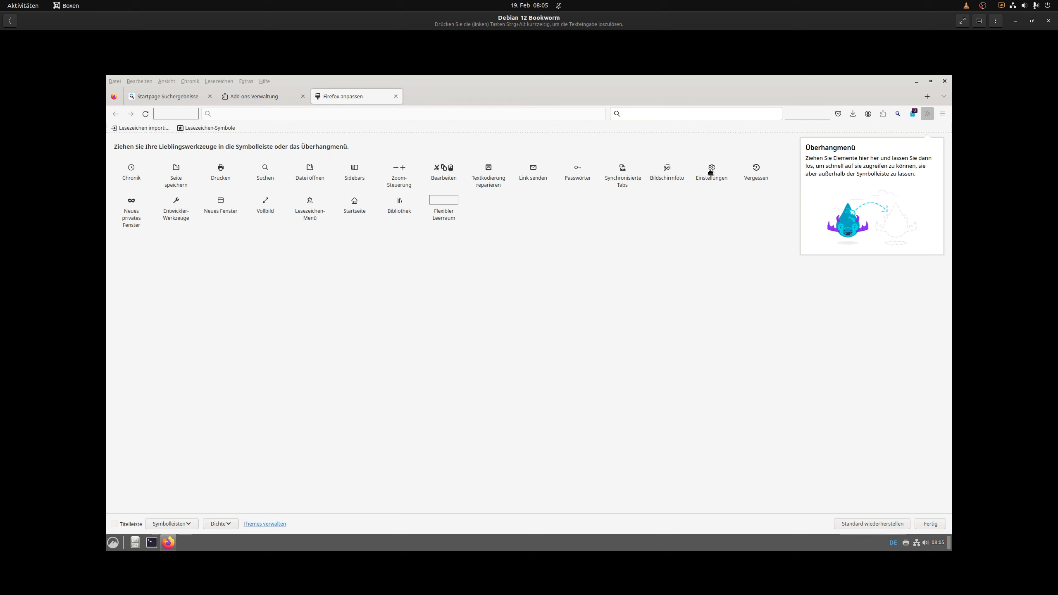
Add "Einstellungen" after the extension icons on the toolbar, remove "In Pocket speichern" from it, and finish customizing
drag(710, 169, 915, 116)
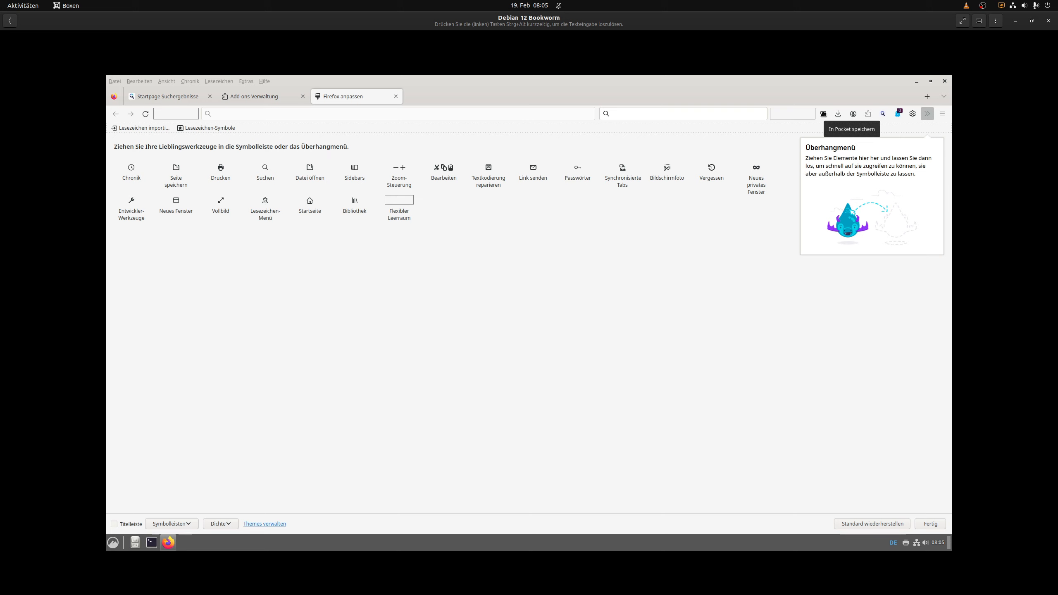
drag(823, 114, 769, 171)
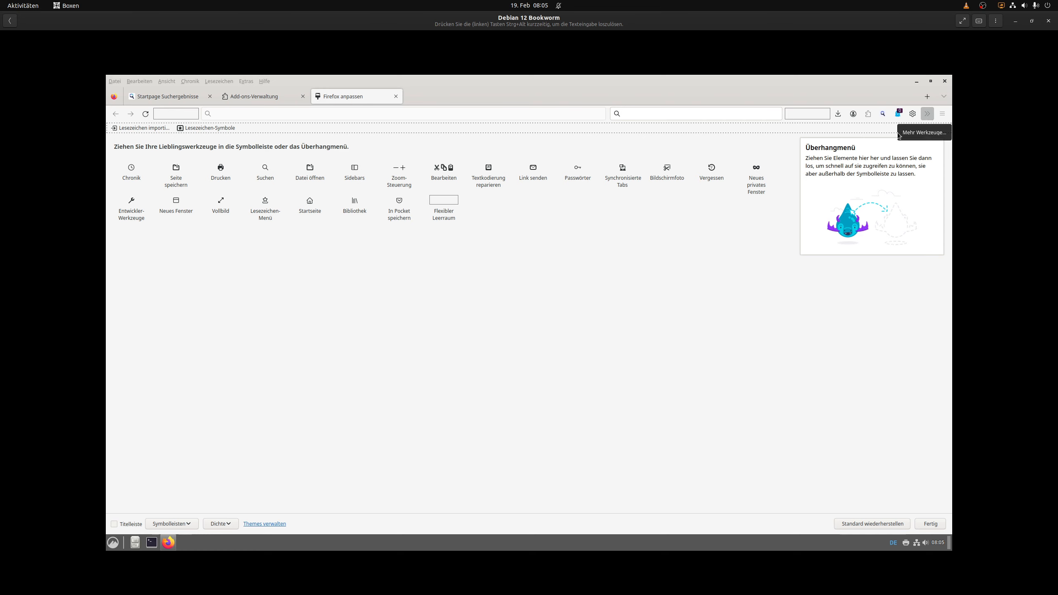
click(928, 522)
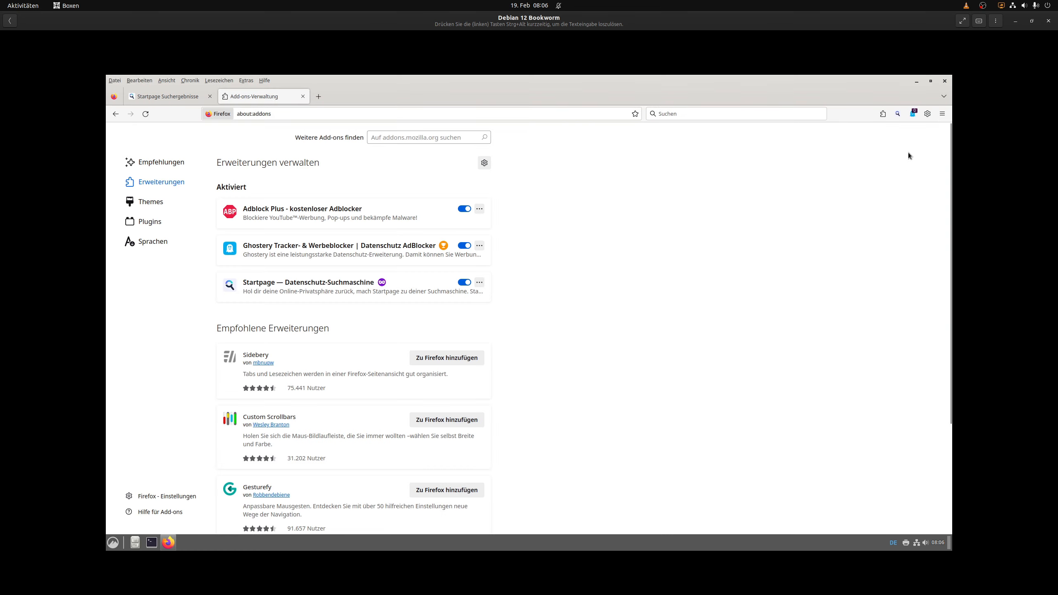
click(943, 114)
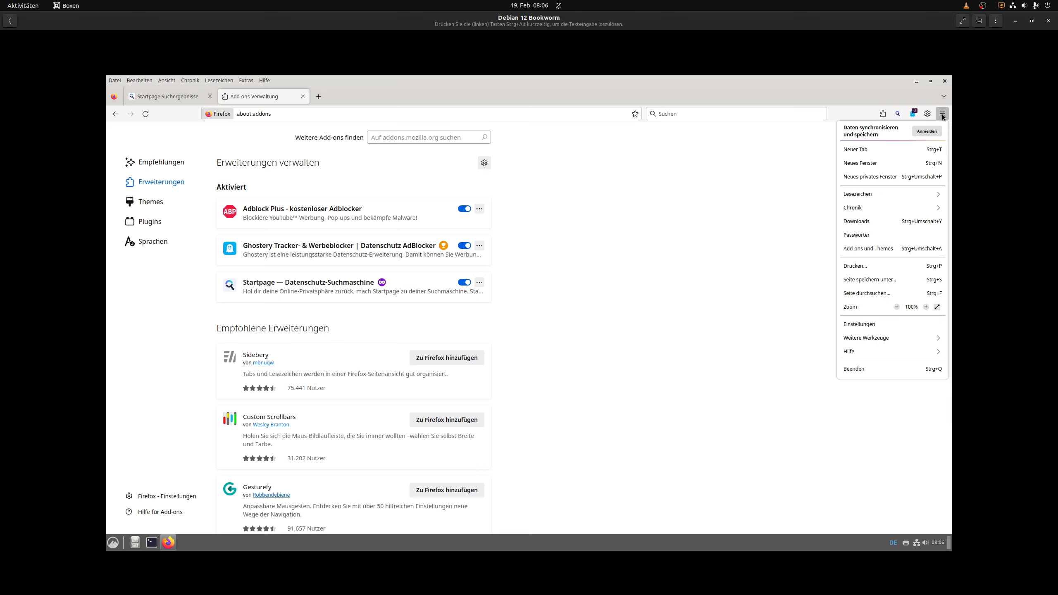
click(942, 114)
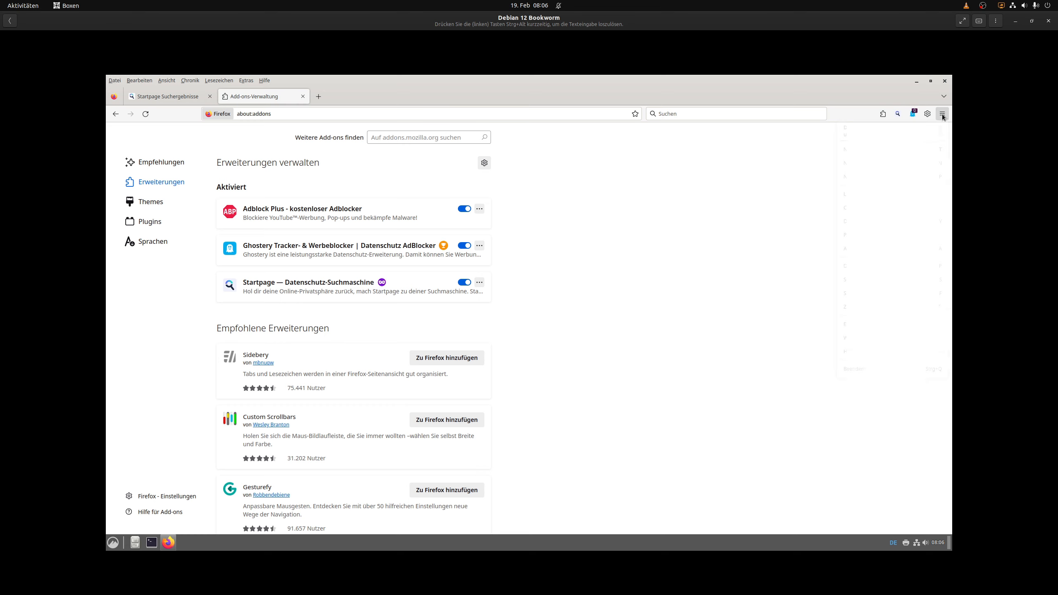
Set the bookmarks toolbar (Lesezeichen-Symbolleiste) to "Immer anzeigen"
right_click(853, 115)
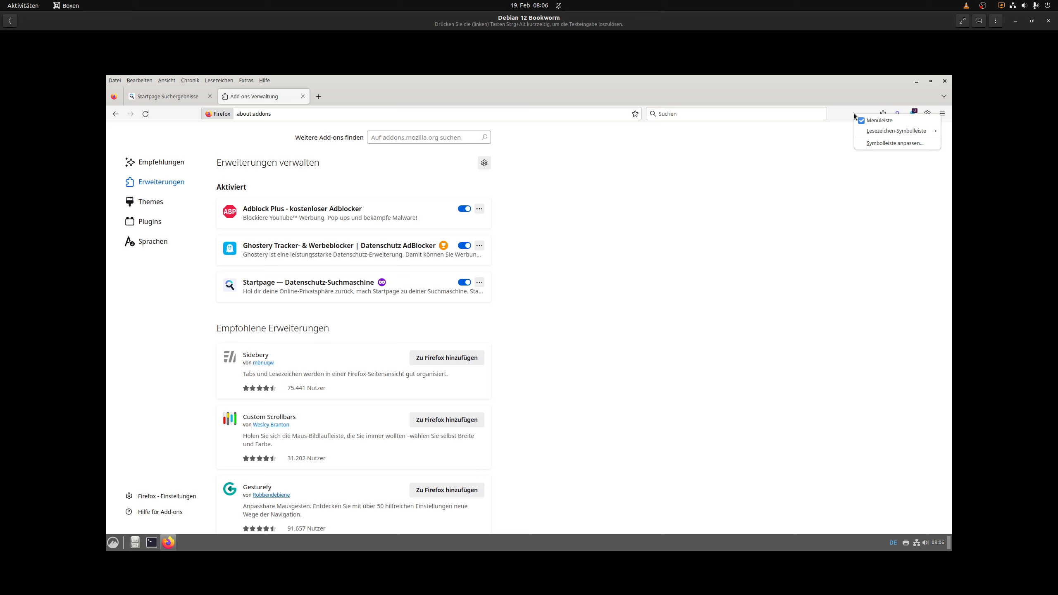
mouse_move(862, 130)
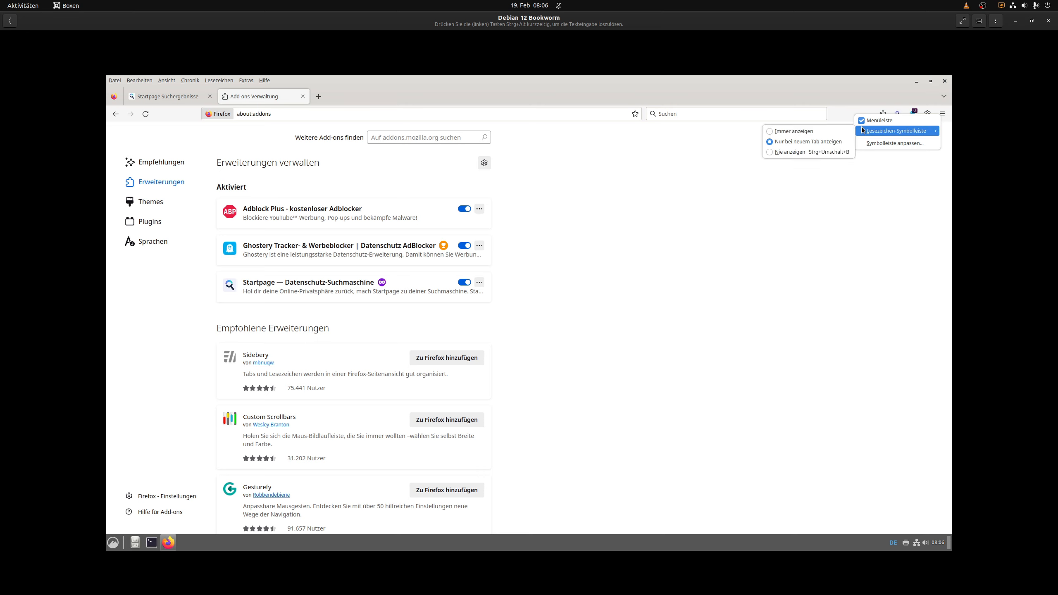
click(815, 130)
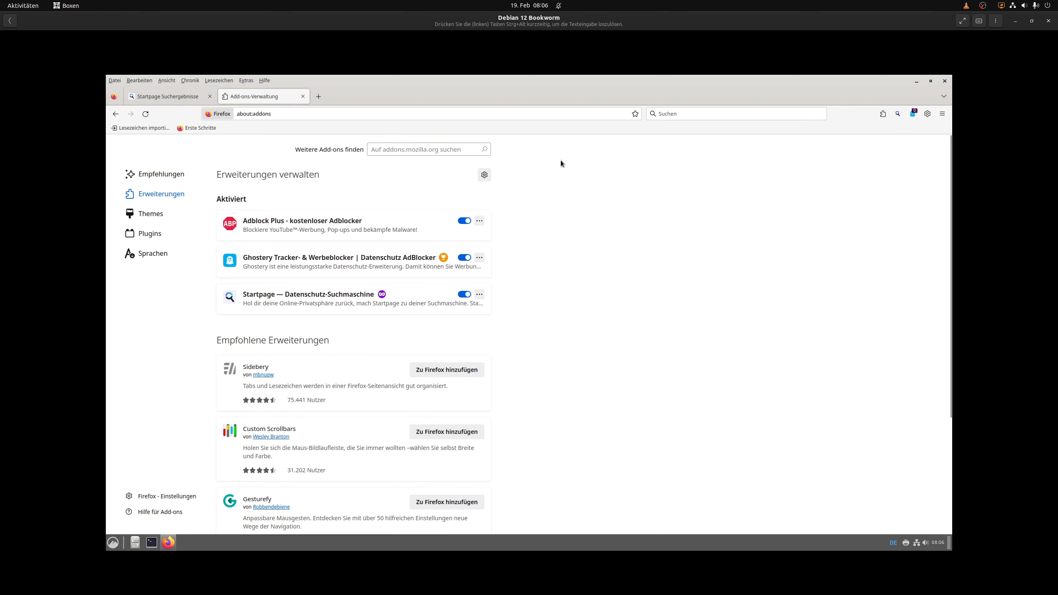
click(319, 97)
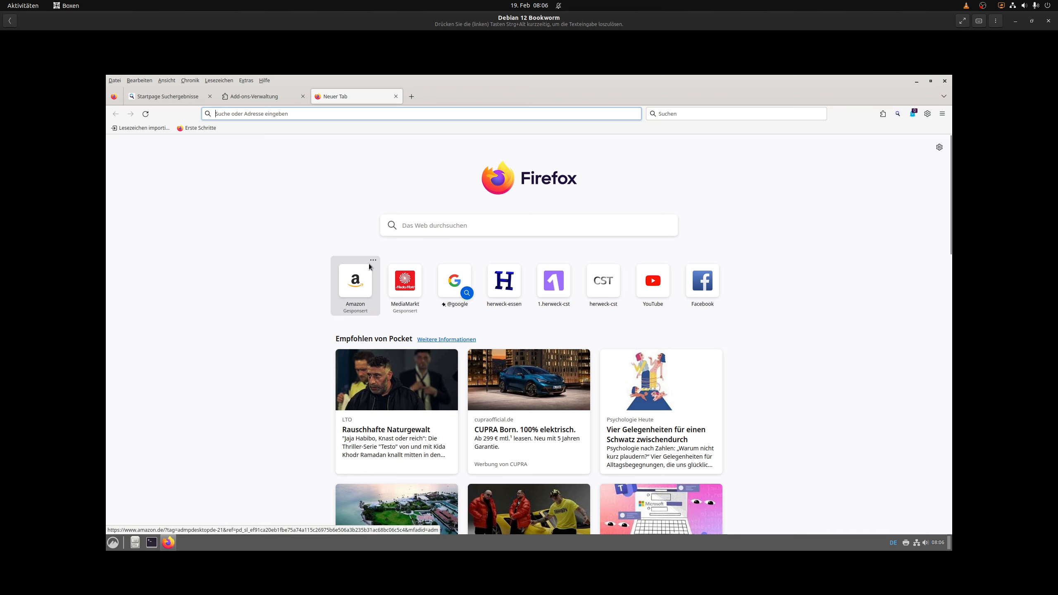
click(372, 262)
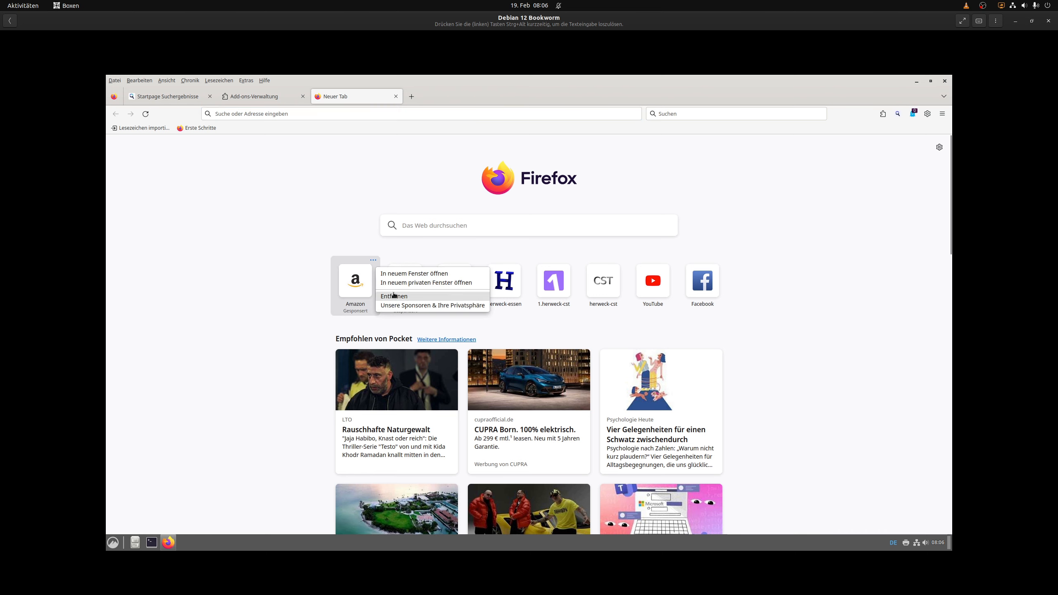
click(394, 295)
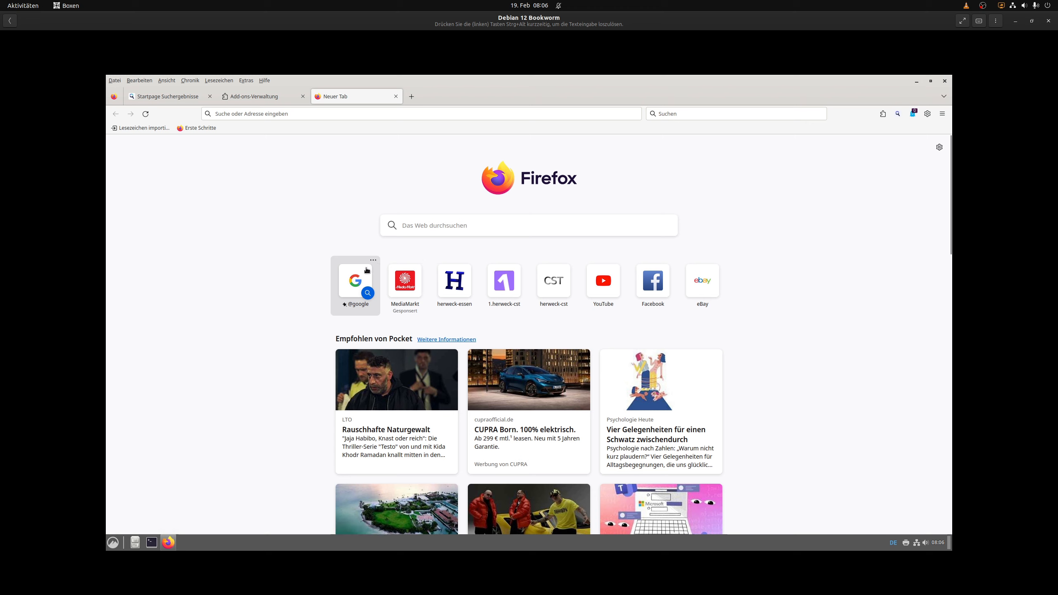
click(375, 261)
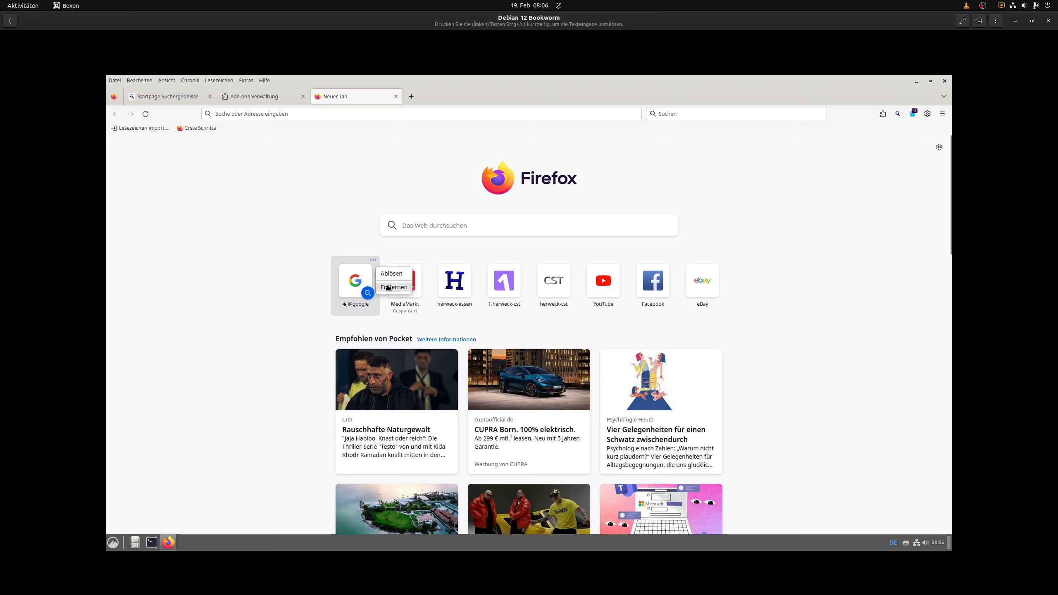
click(390, 287)
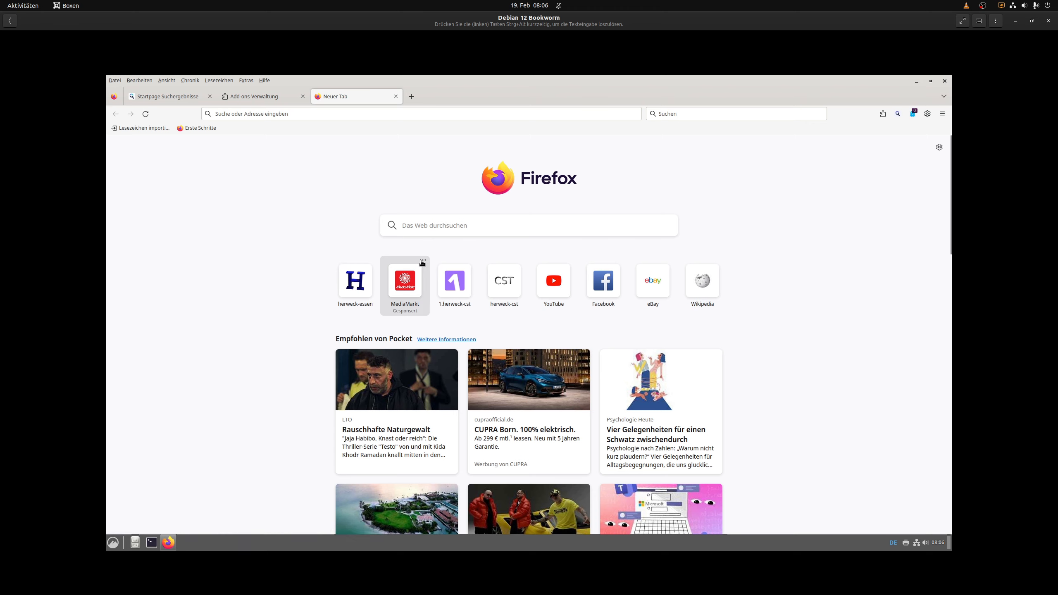
click(423, 261)
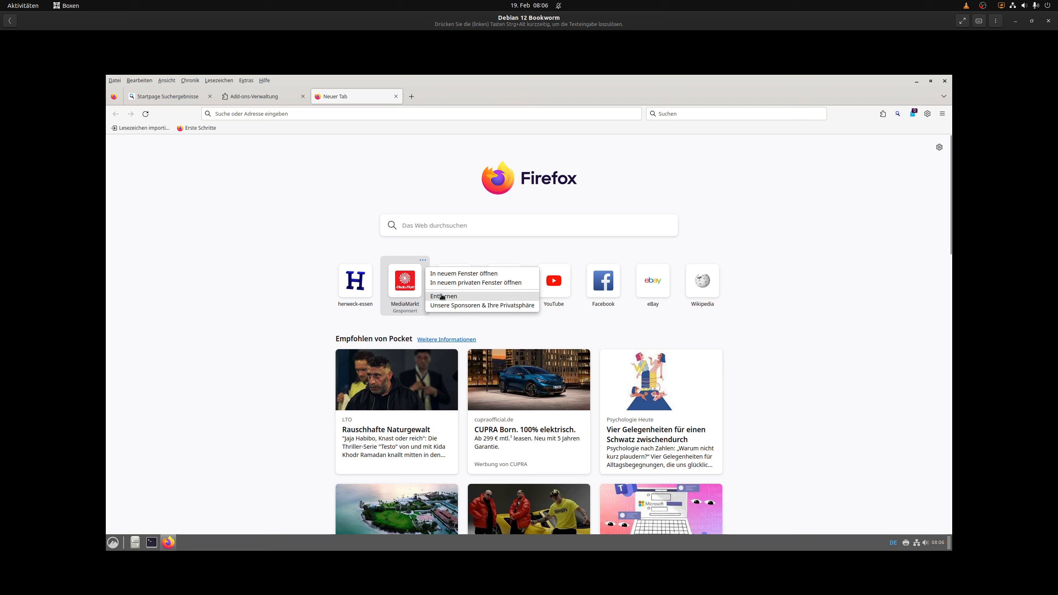
click(439, 296)
Remove the 1.herweck-cst shortcut beside herweck-essen and the sponsored Otto shortcut from the new tab page
click(423, 260)
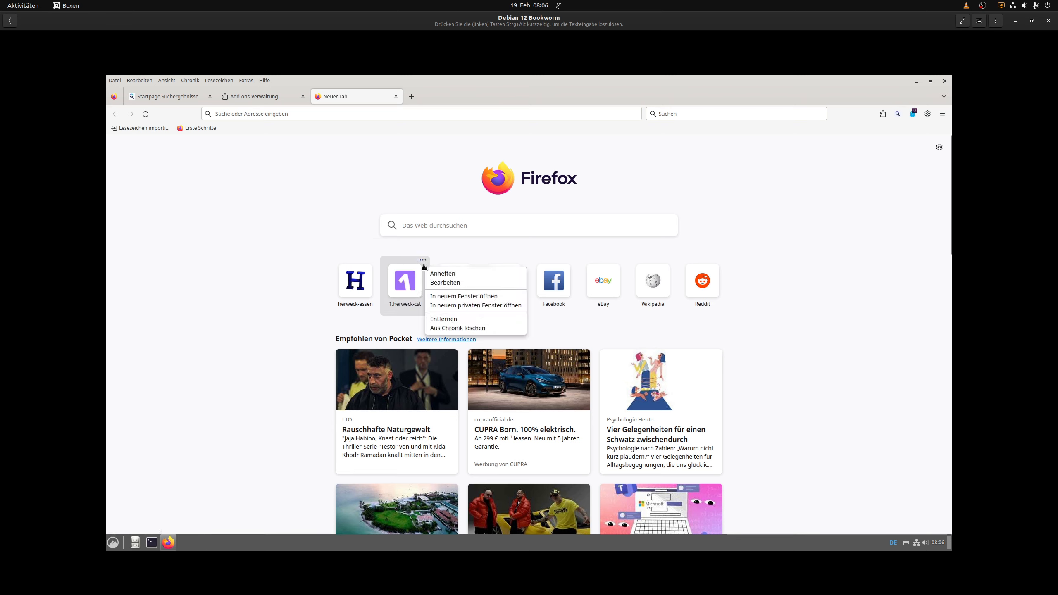
click(442, 319)
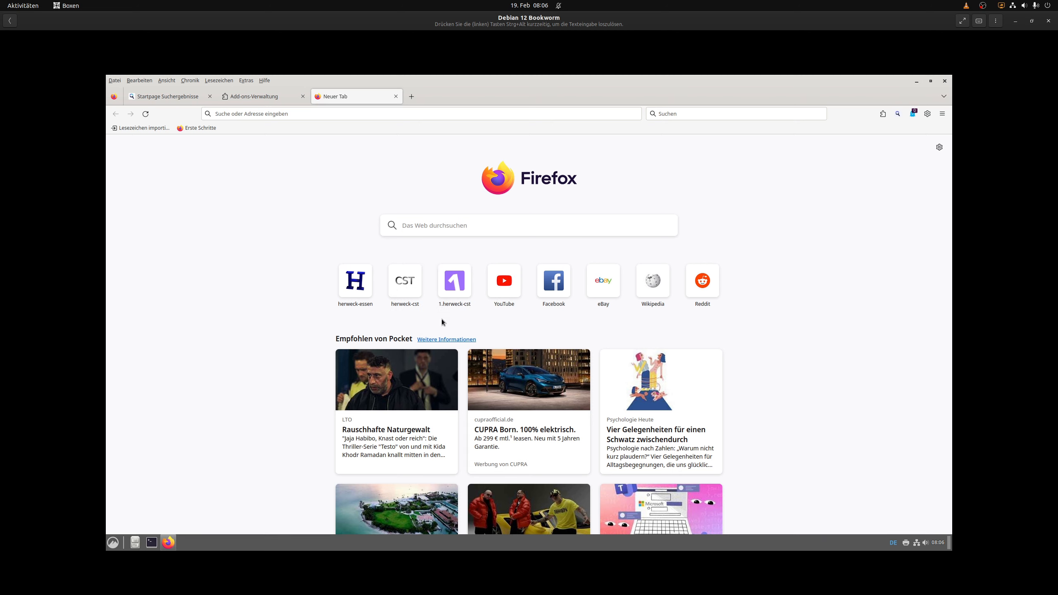
click(473, 260)
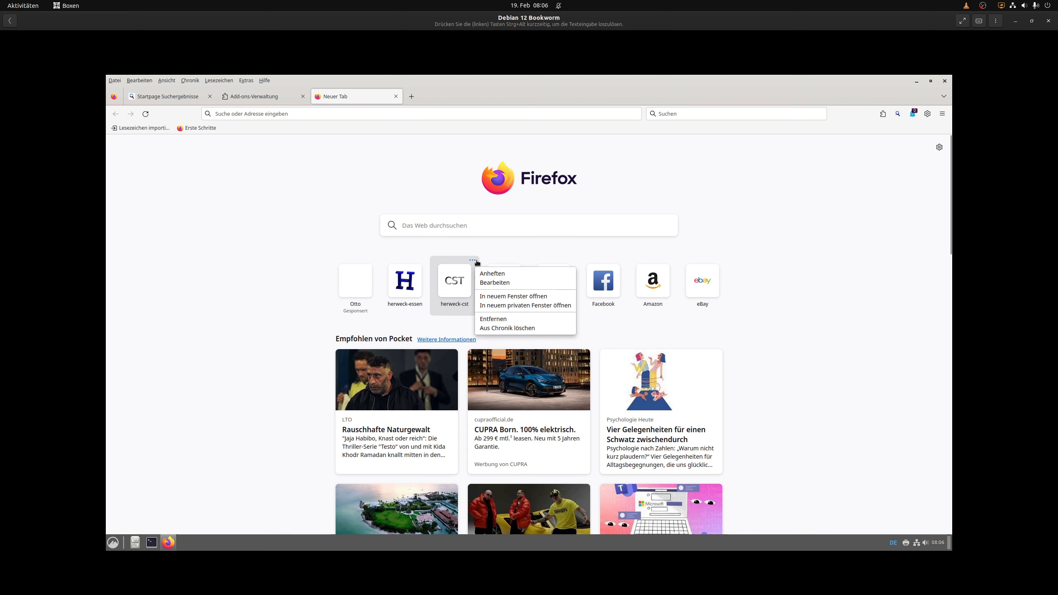
click(307, 253)
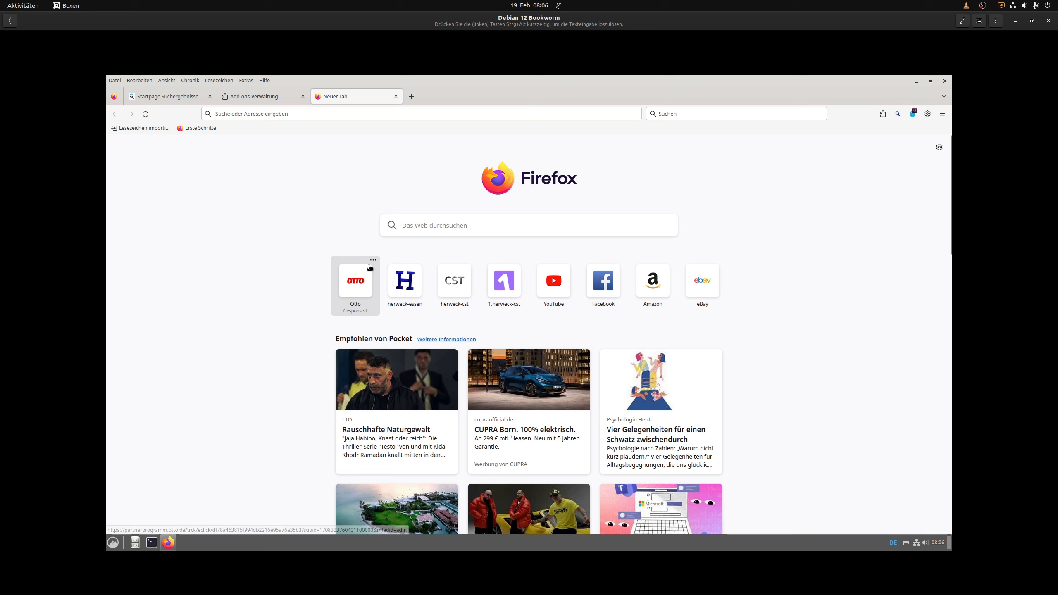
click(373, 263)
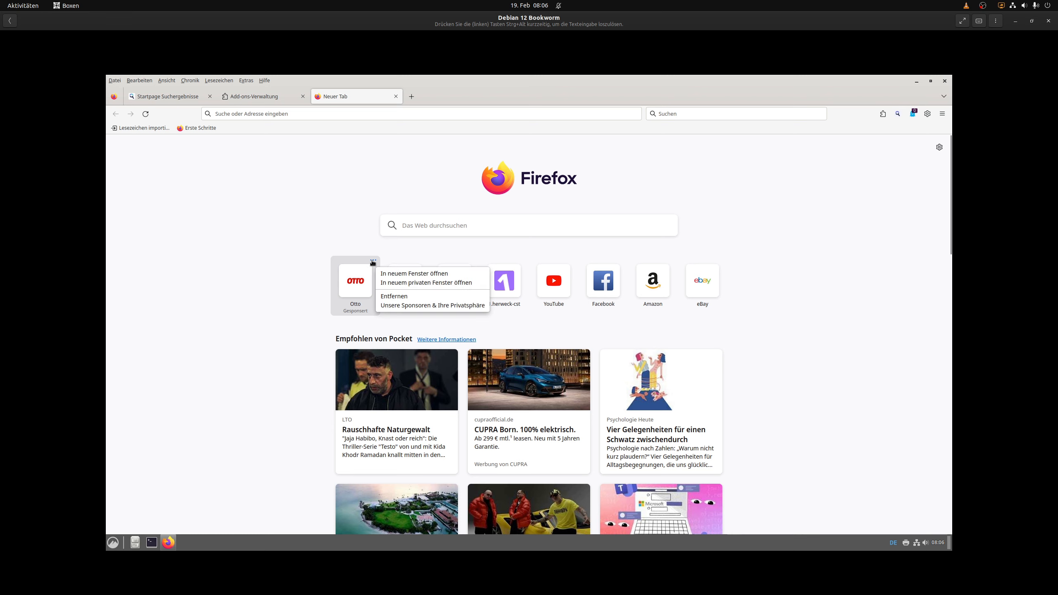
click(383, 296)
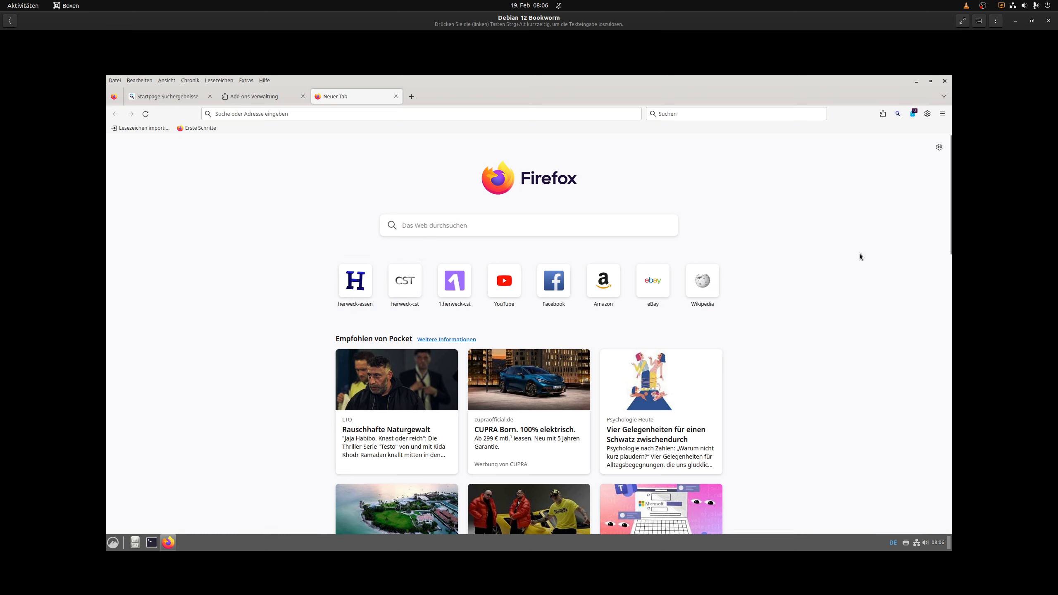
Turn off "Gesponserte Verknüpfungen", "Gesponserte Inhalte" and "Empfohlen von Pocket" in the new tab page's customization settings, and close them
click(939, 148)
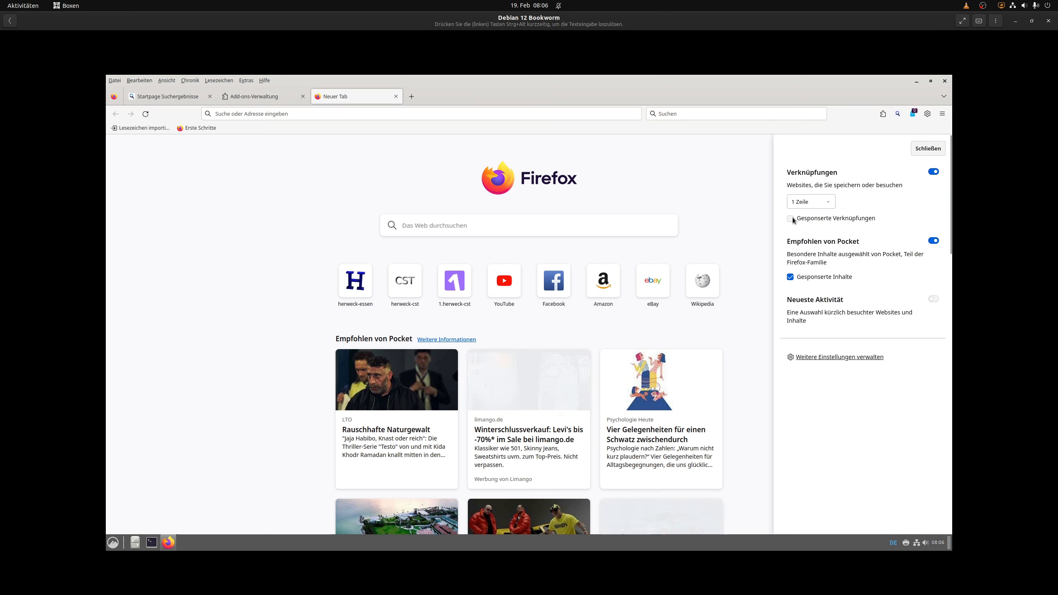
click(791, 277)
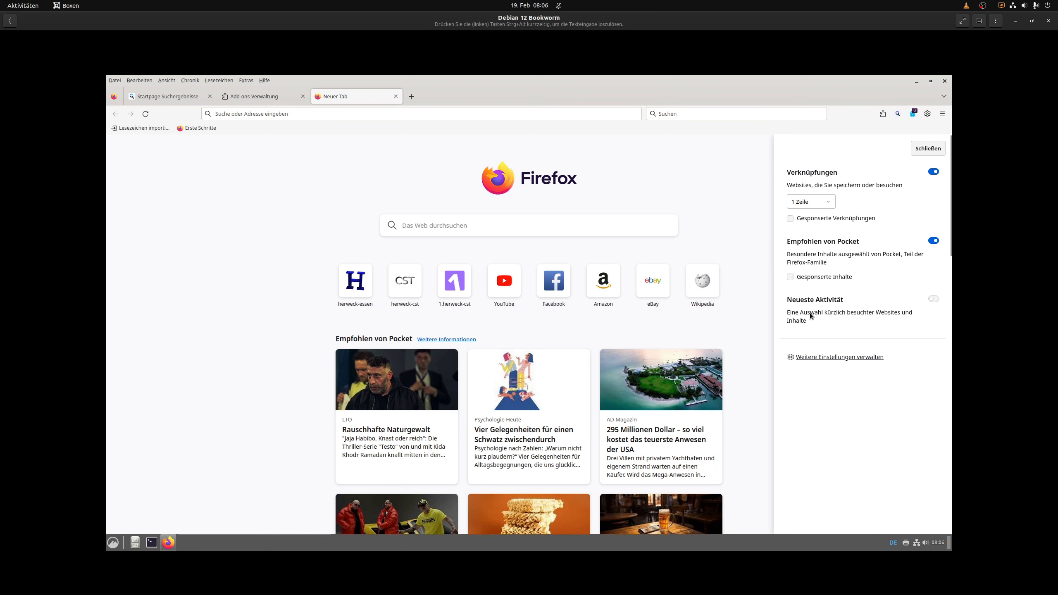
click(933, 242)
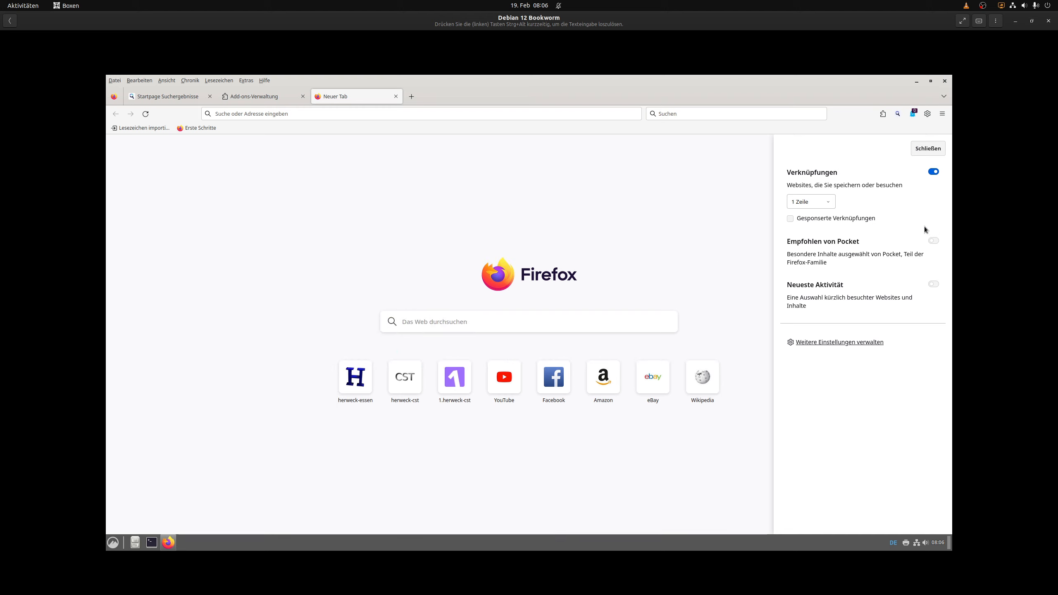
click(927, 150)
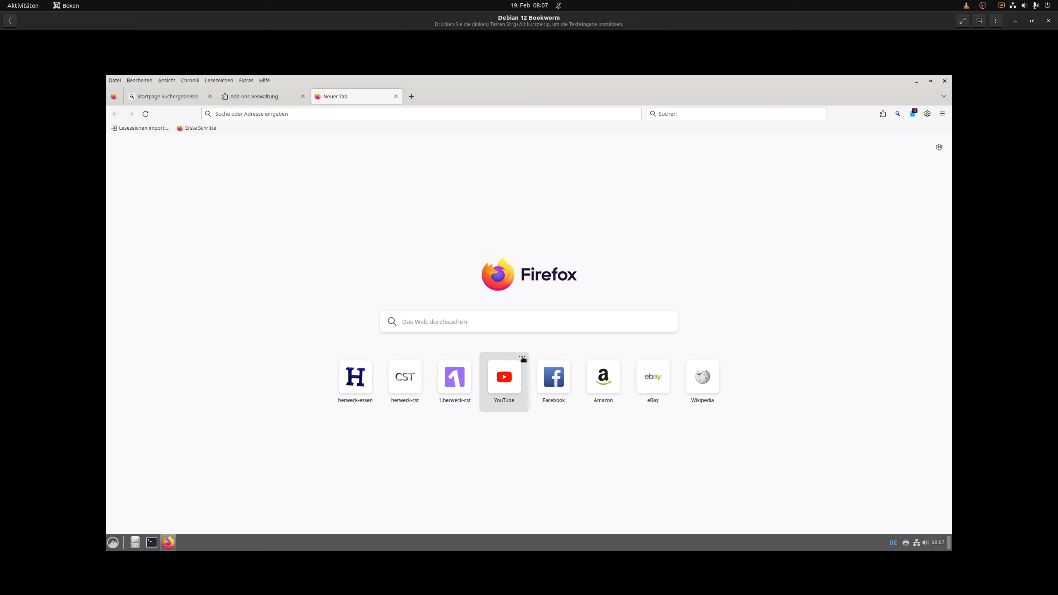
Remove the YouTube, Facebook and Amazon shortcuts from the new tab page
click(522, 358)
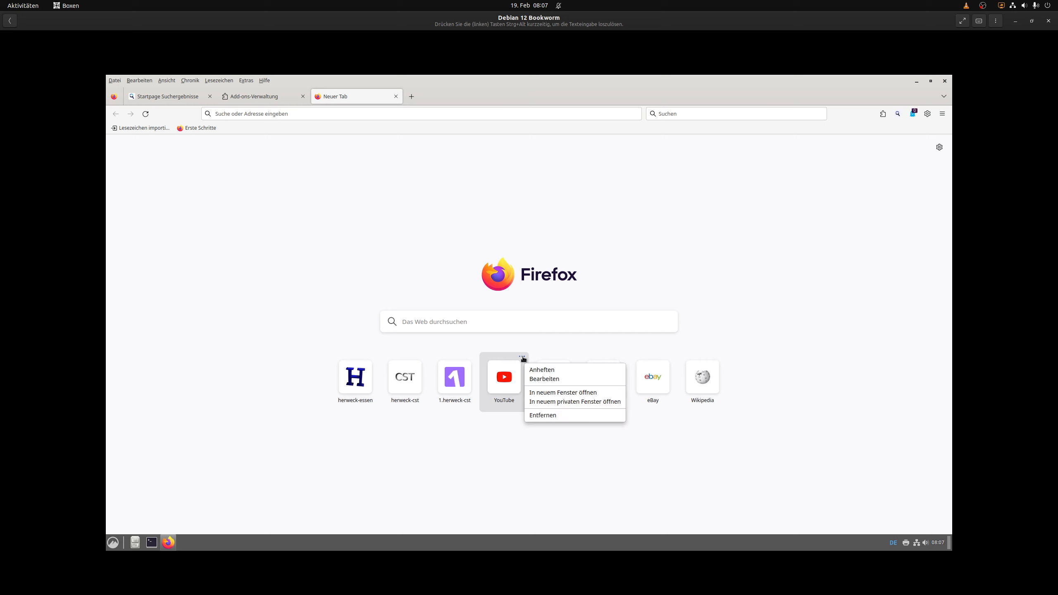
click(541, 415)
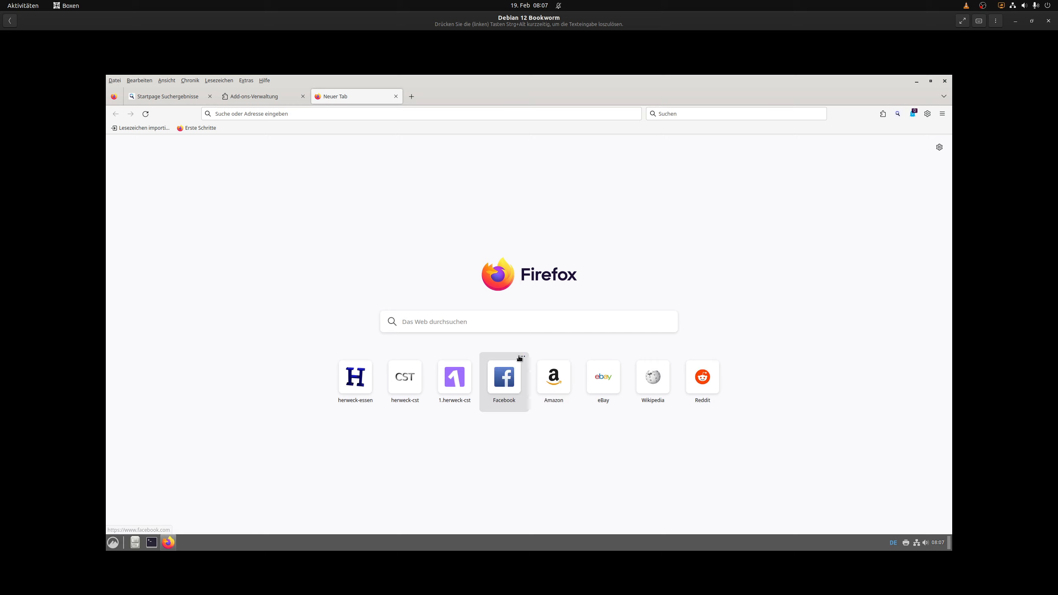
click(521, 357)
click(546, 415)
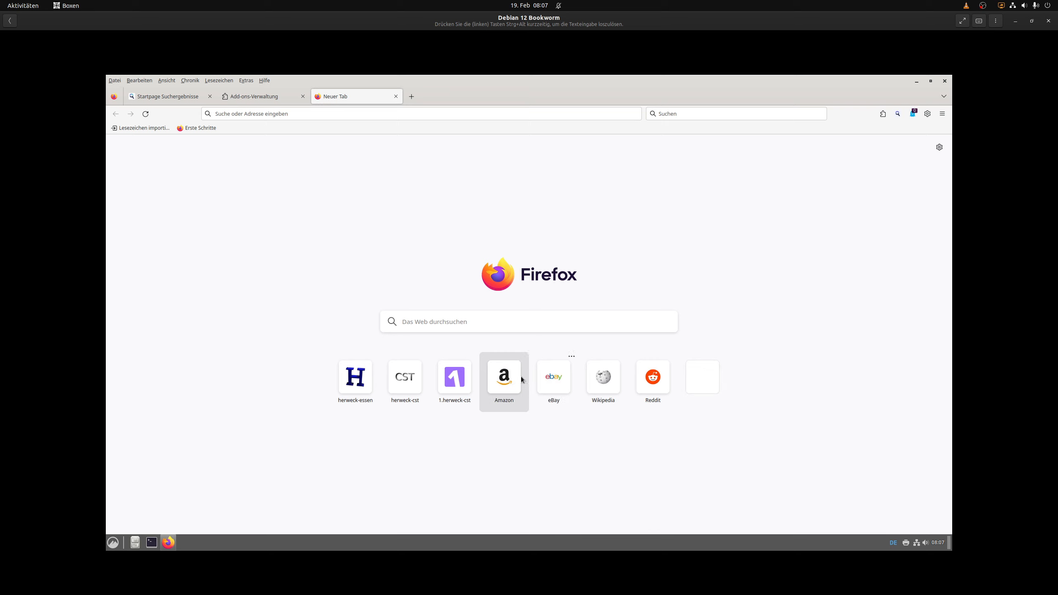
click(522, 358)
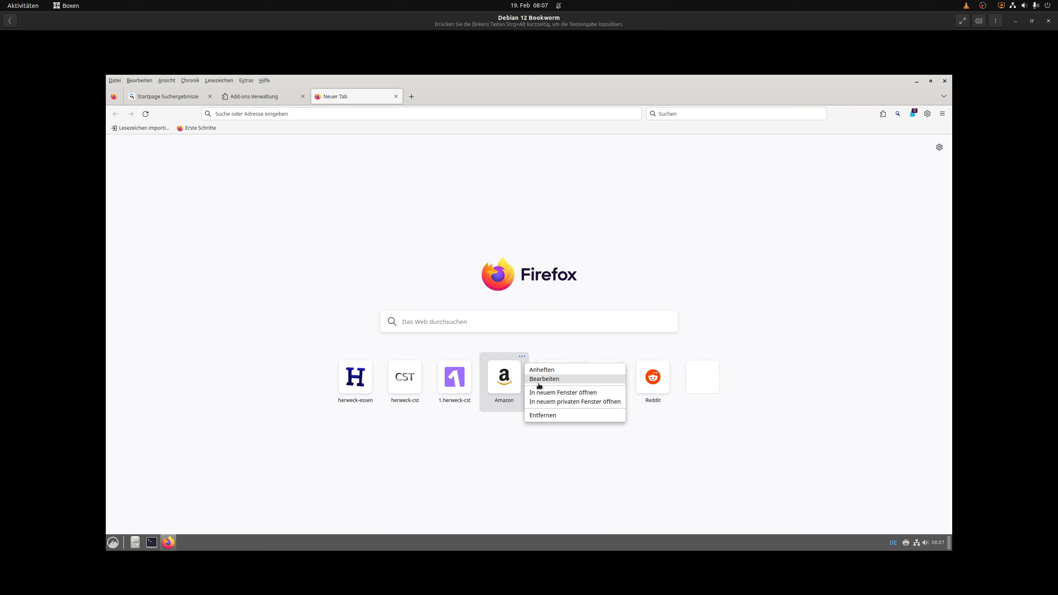
click(550, 416)
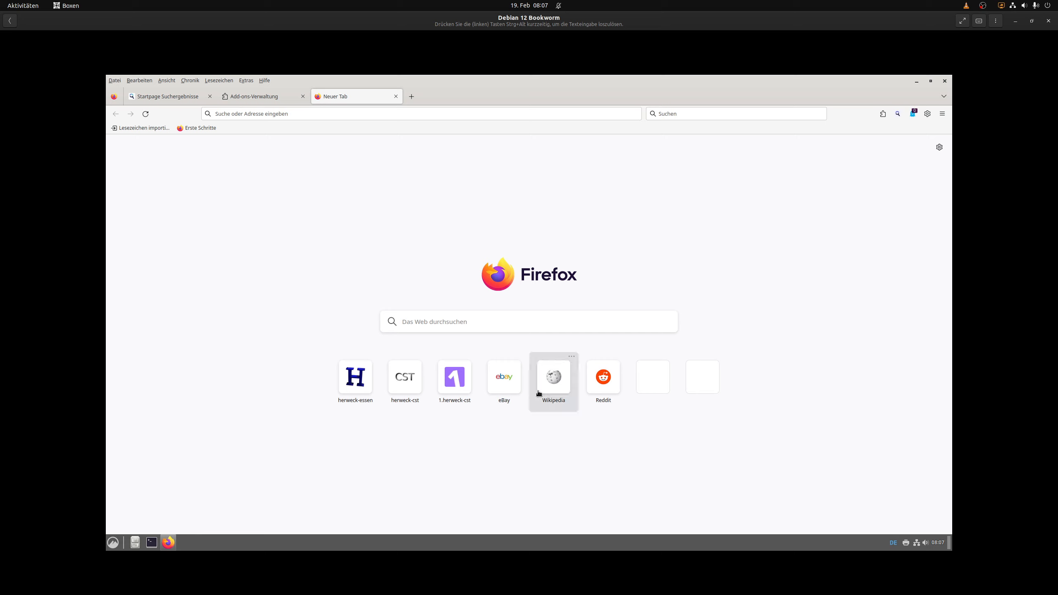
Remove the eBay, Wikipedia, Reddit and remaining 1.herweck-cst shortcuts from the new tab page
click(522, 357)
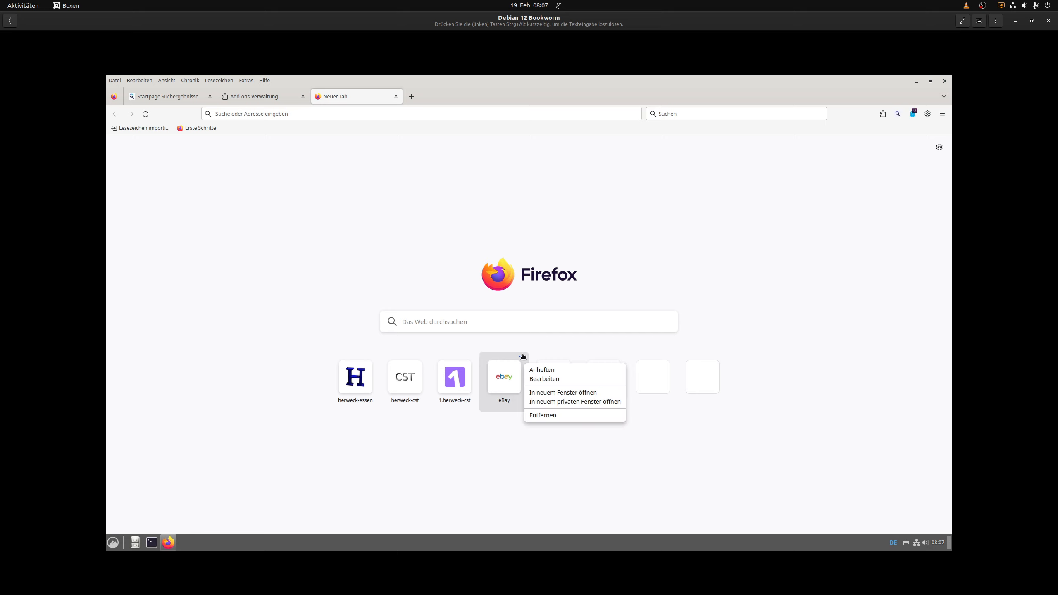
click(541, 416)
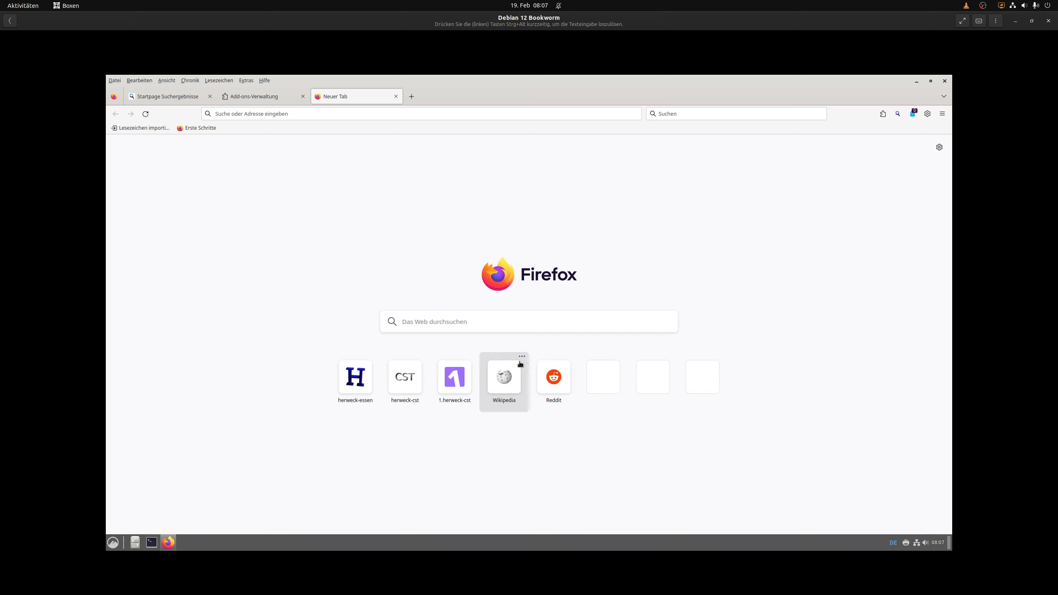
click(522, 357)
click(537, 415)
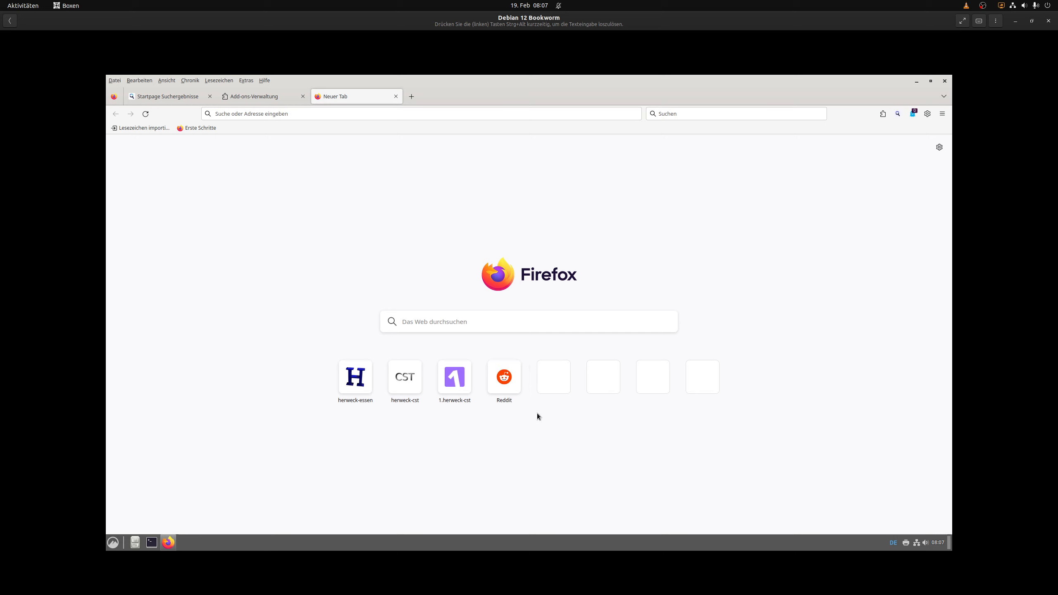
click(520, 357)
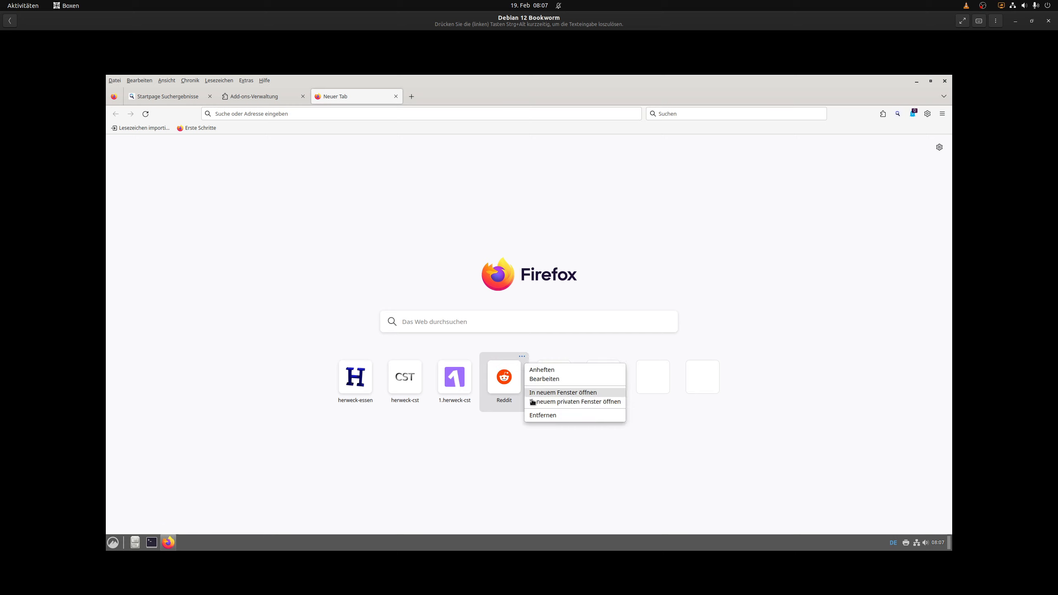
click(538, 415)
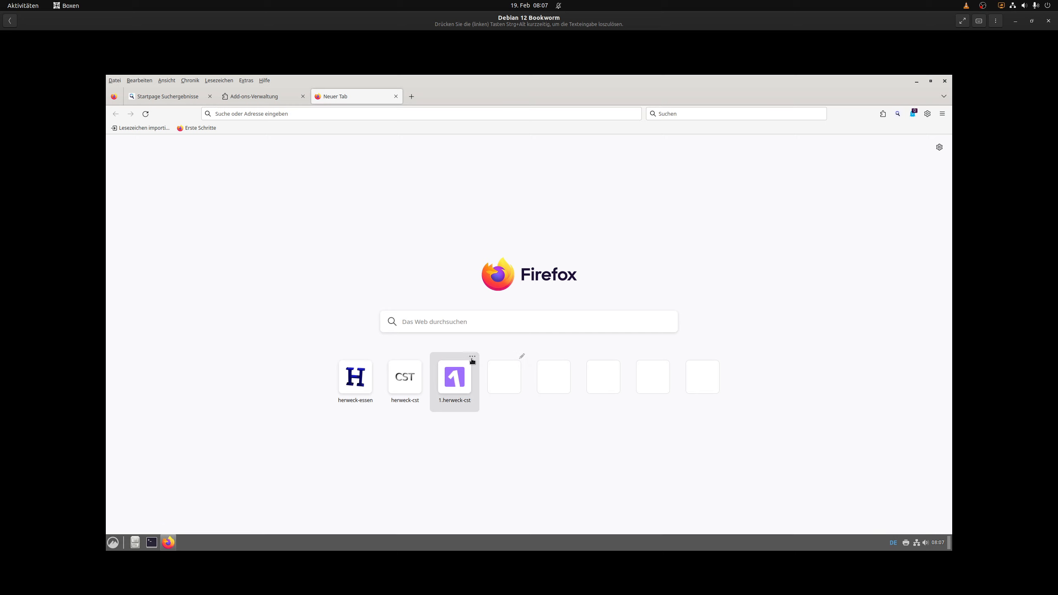
click(471, 357)
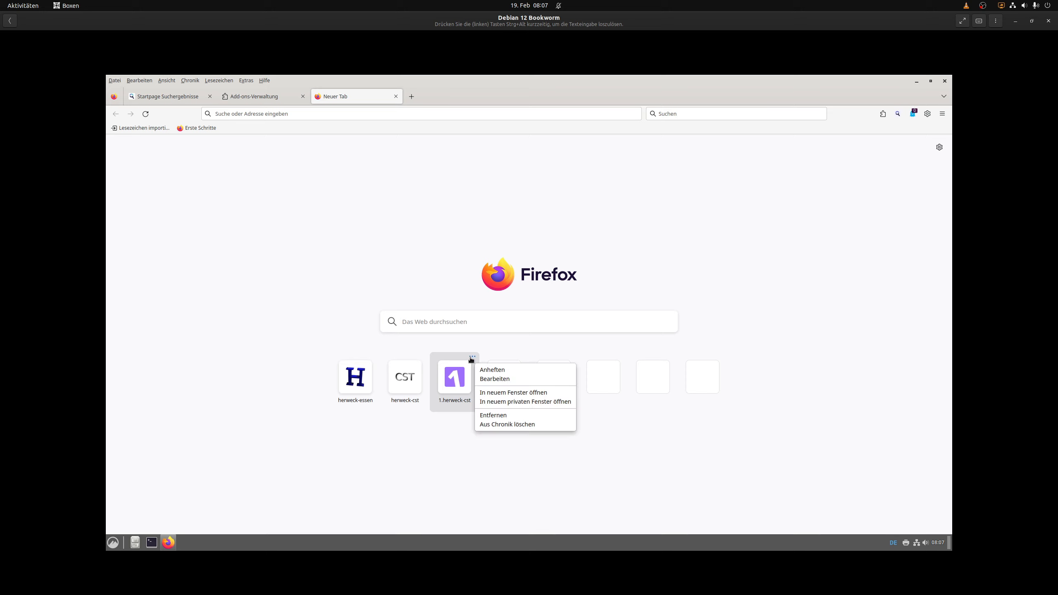
click(500, 416)
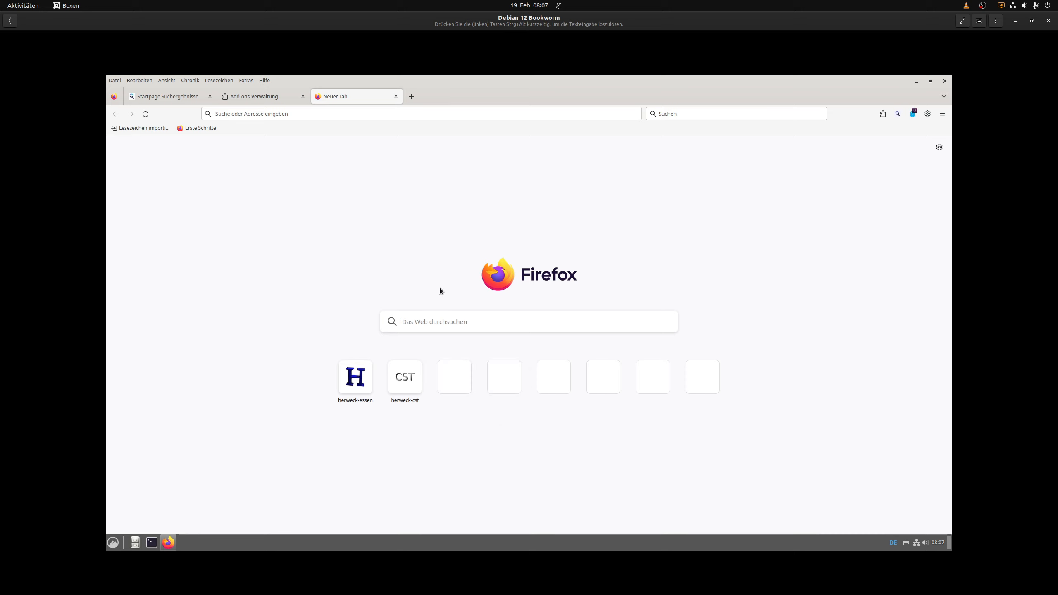
Close the new tab and the "Add-ons-Verwaltung" tab, leaving only the Startpage search results open
click(395, 96)
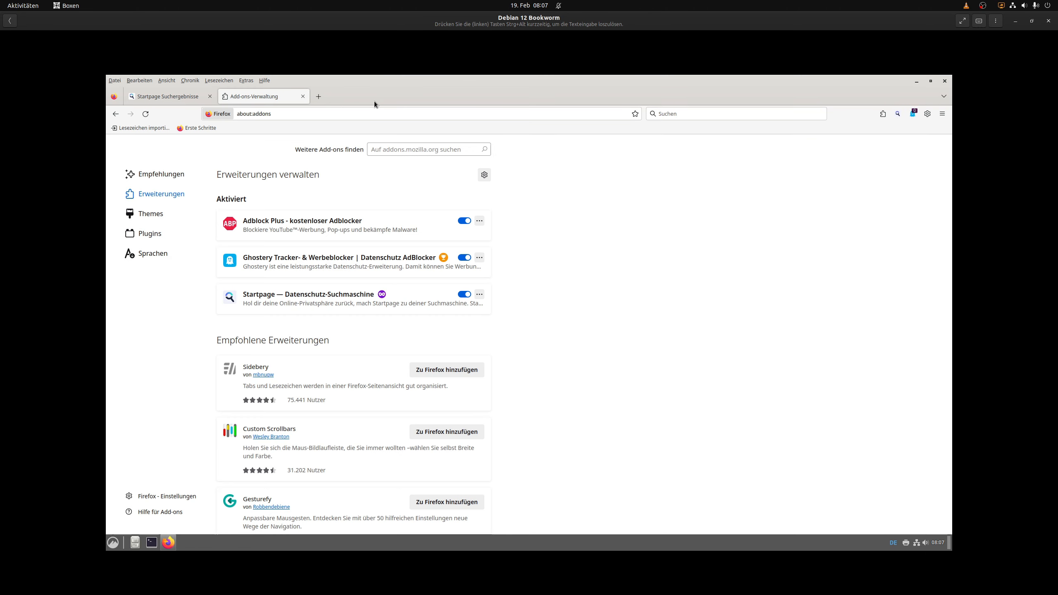
click(306, 96)
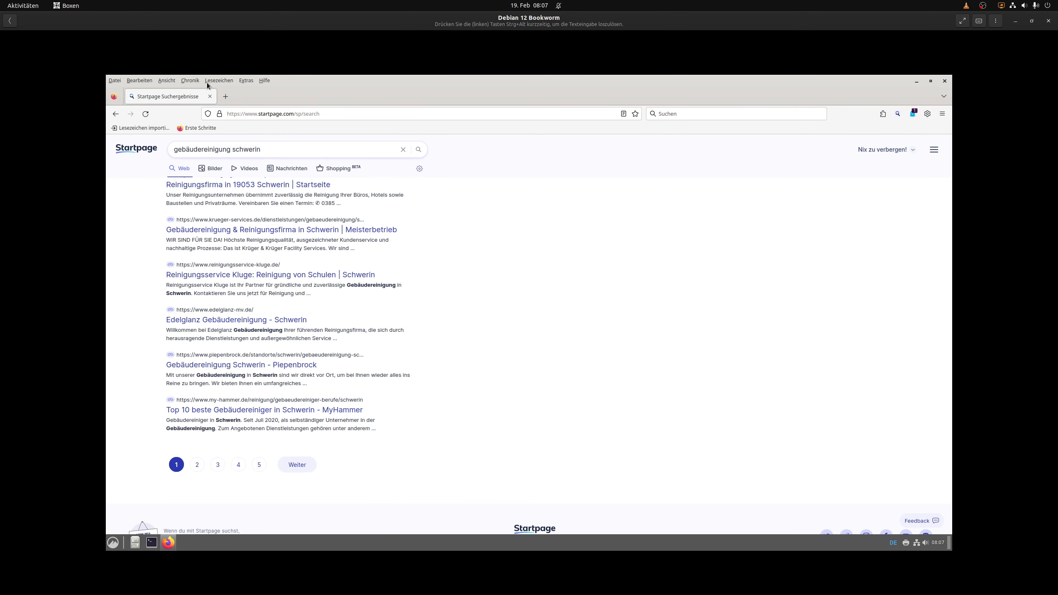
click(142, 81)
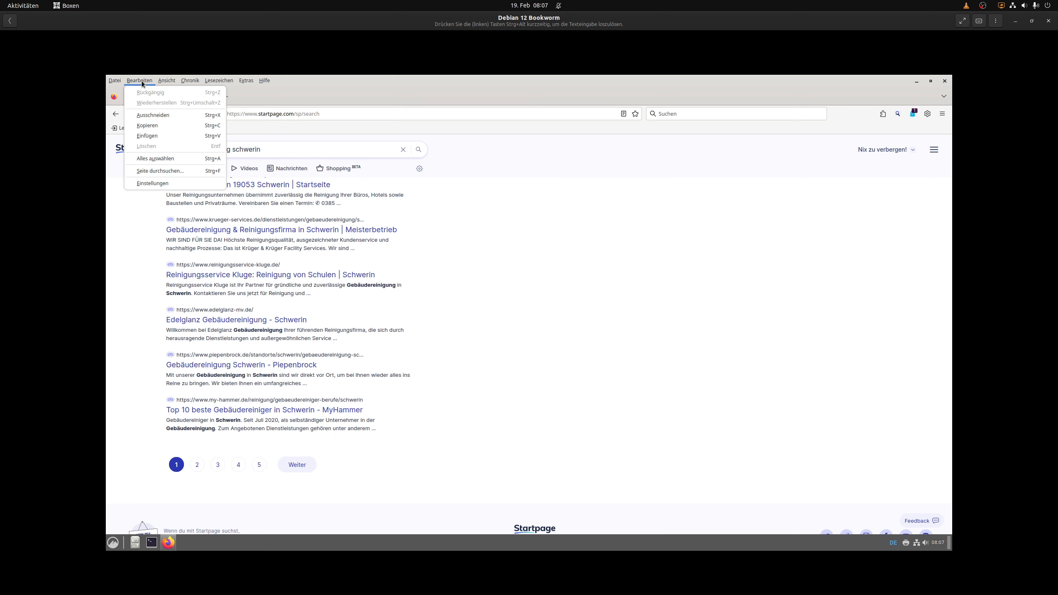
click(629, 256)
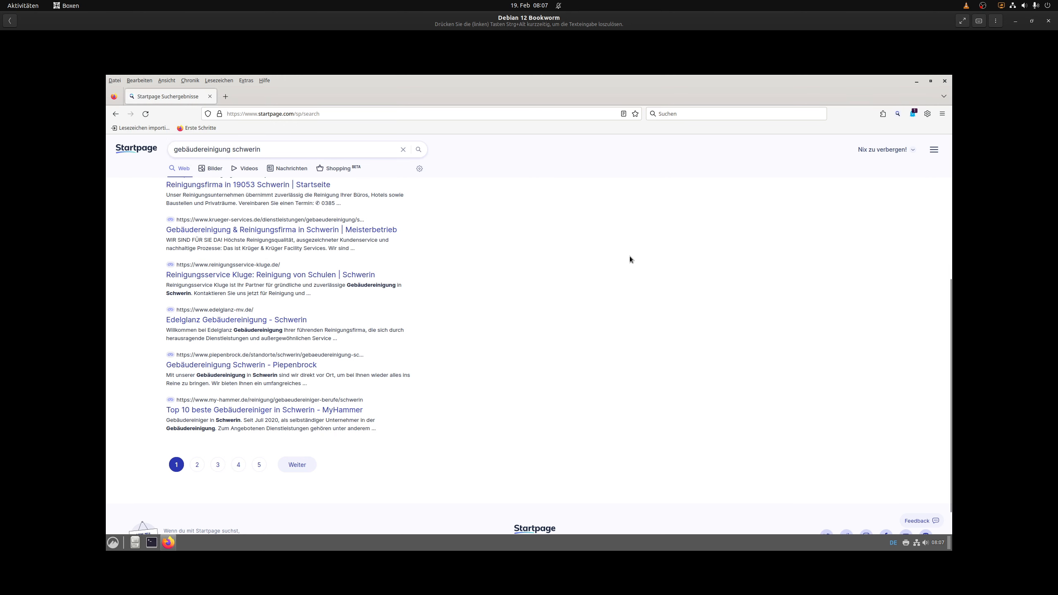
Replace the search results tab with a new tab and open the "Datenschutz & Sicherheit" section of the browser settings there
scroll(626, 260, up, 5)
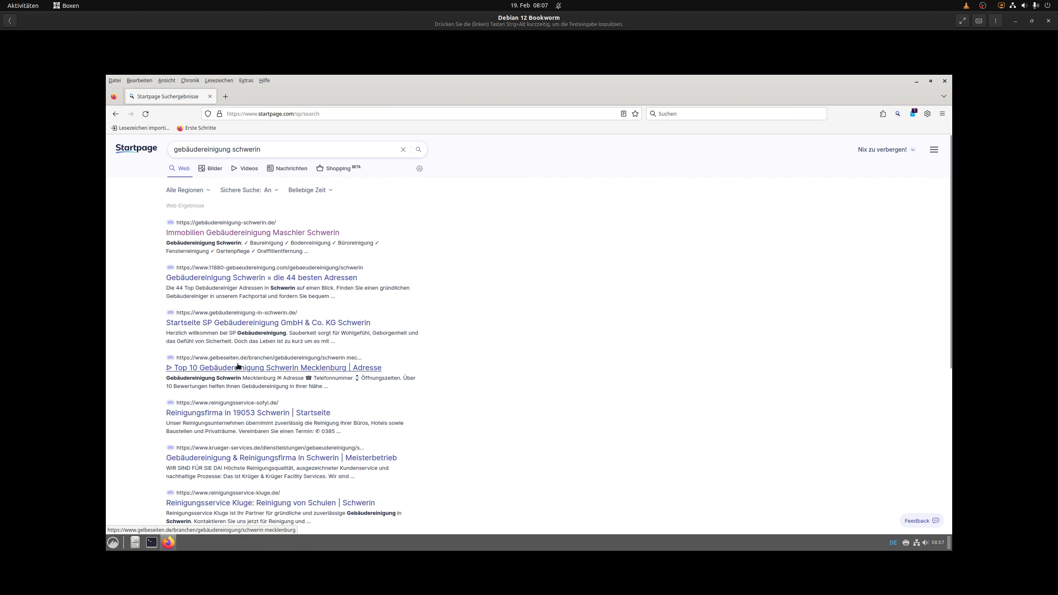
click(225, 96)
click(209, 100)
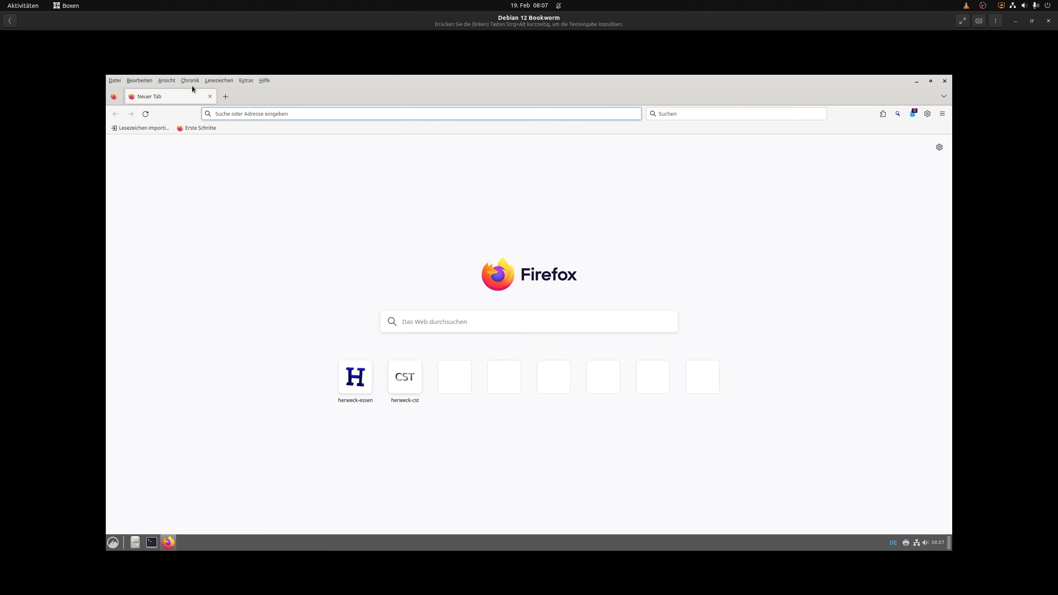
click(140, 81)
click(167, 181)
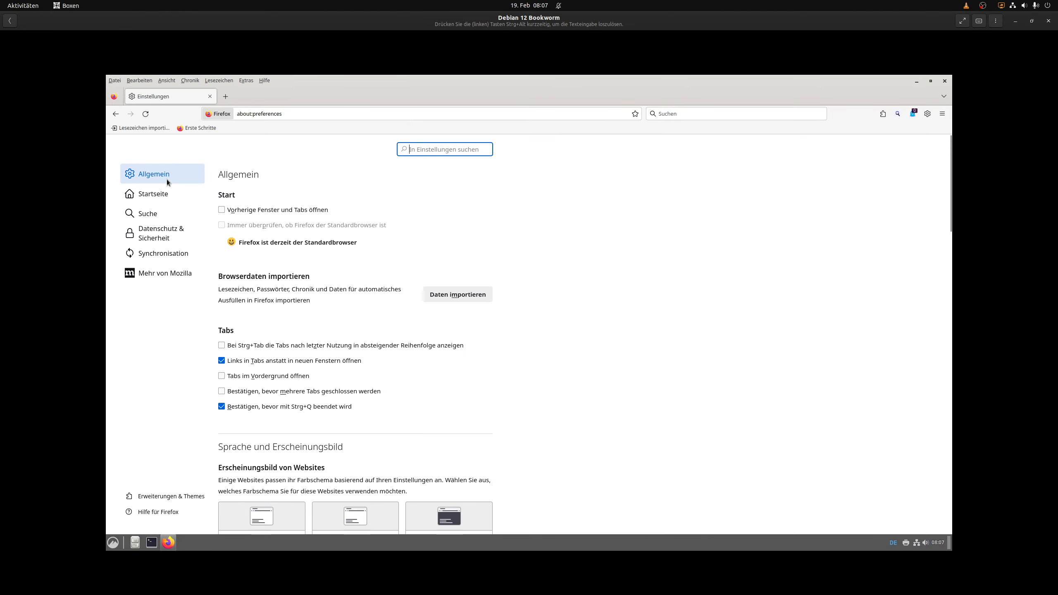
click(161, 232)
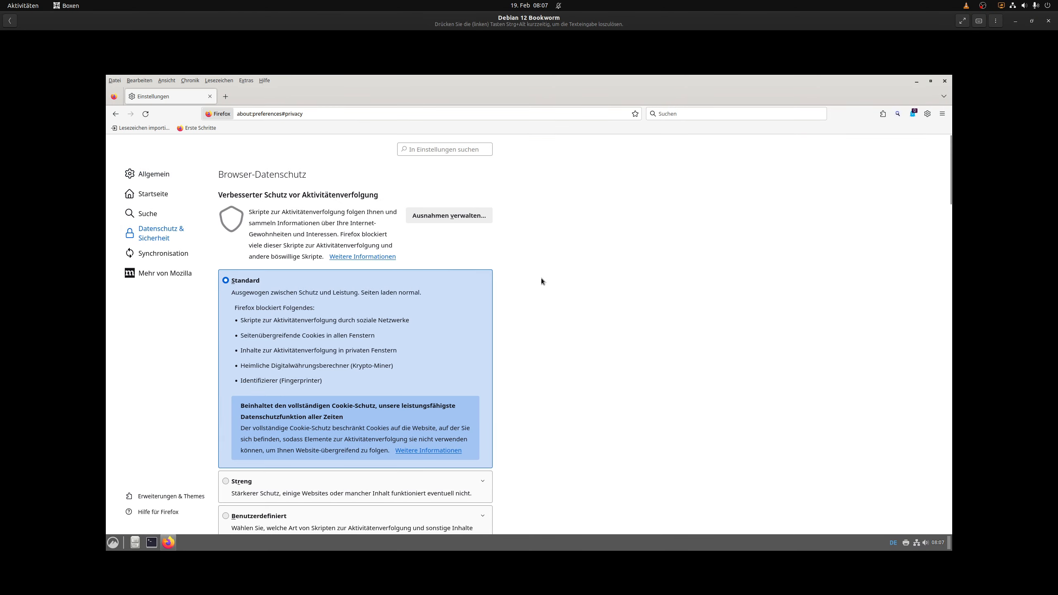
Set the "Do Not Track" option to "Immer" and enable deleting cookies and website data when Firefox is closed
scroll(541, 278, down, 5)
scroll(540, 278, down, 2)
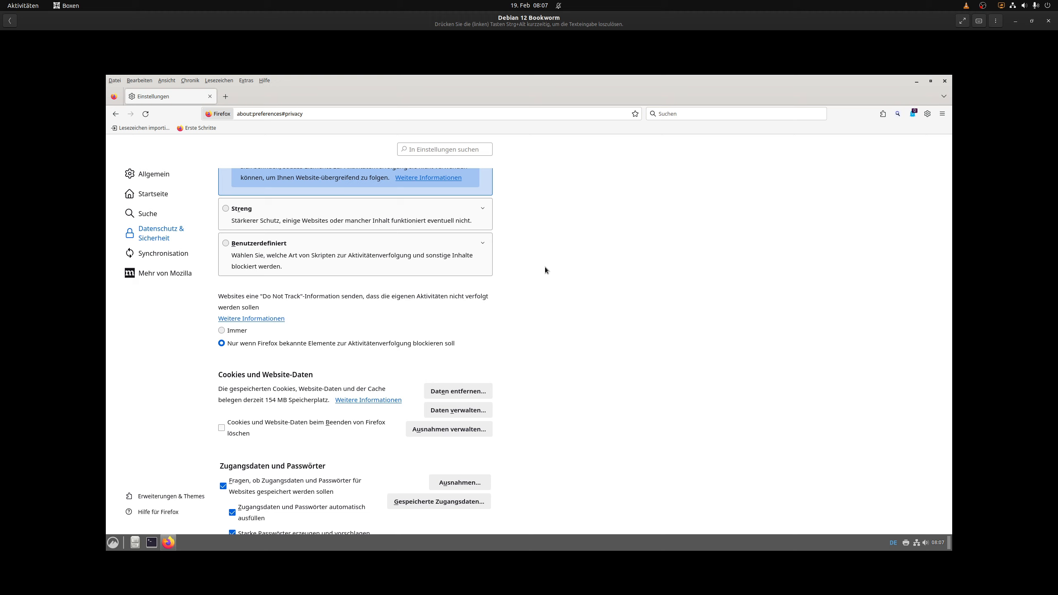
scroll(544, 267, down, 1)
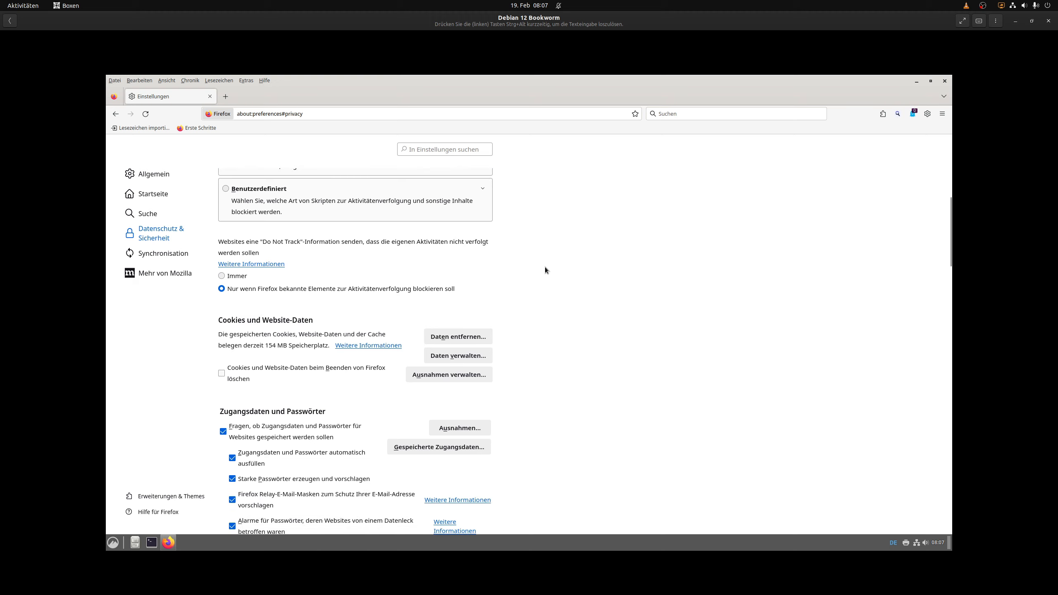
click(235, 279)
scroll(628, 299, down, 2)
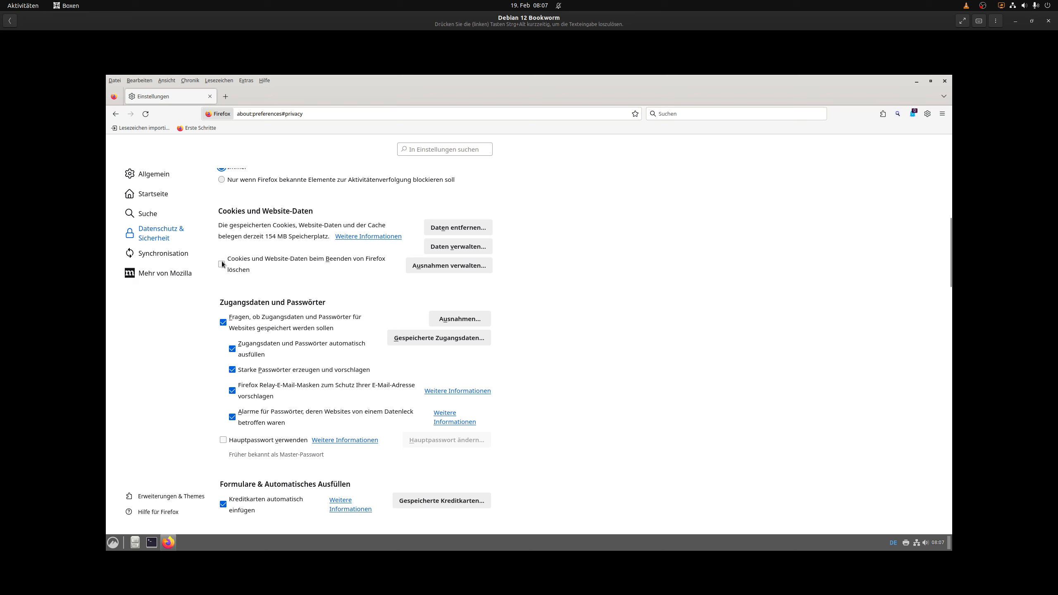
scroll(588, 260, down, 1)
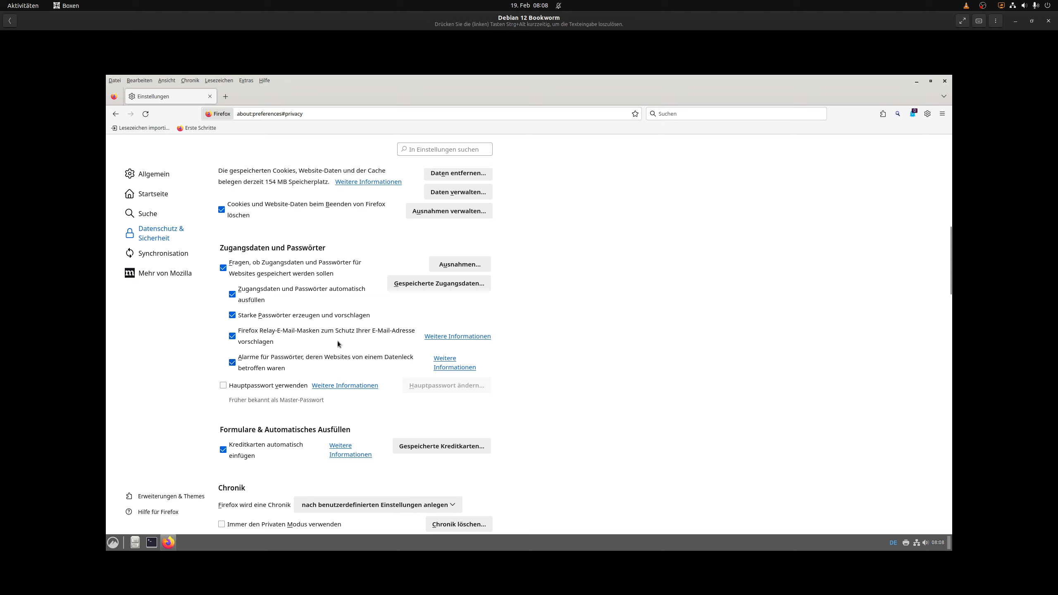
Enable "Hauptpasswort verwenden", enter and repeat the new main password, and confirm it
scroll(582, 266, down, 2)
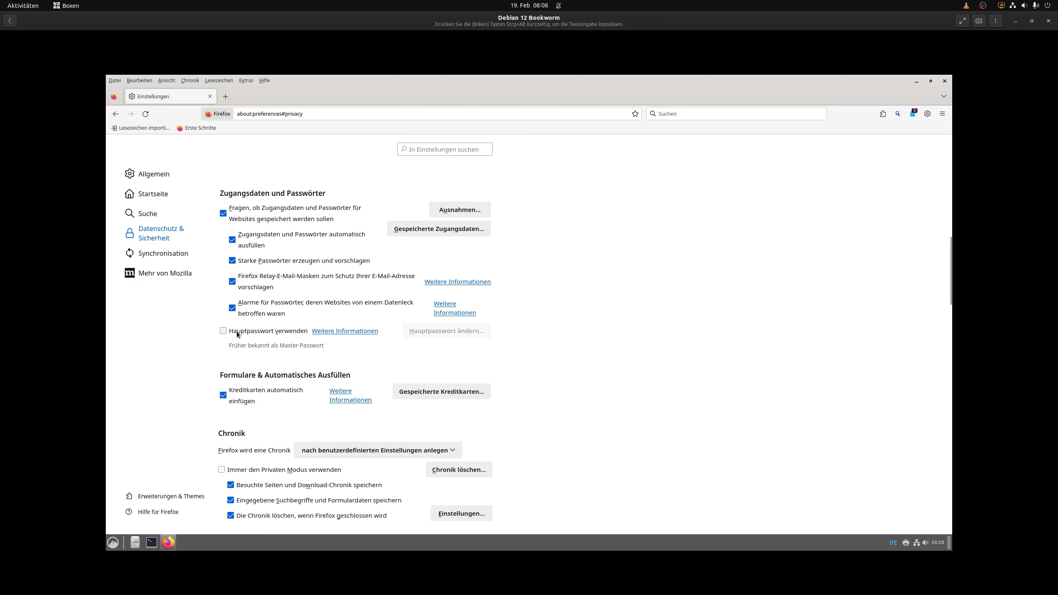
click(223, 331)
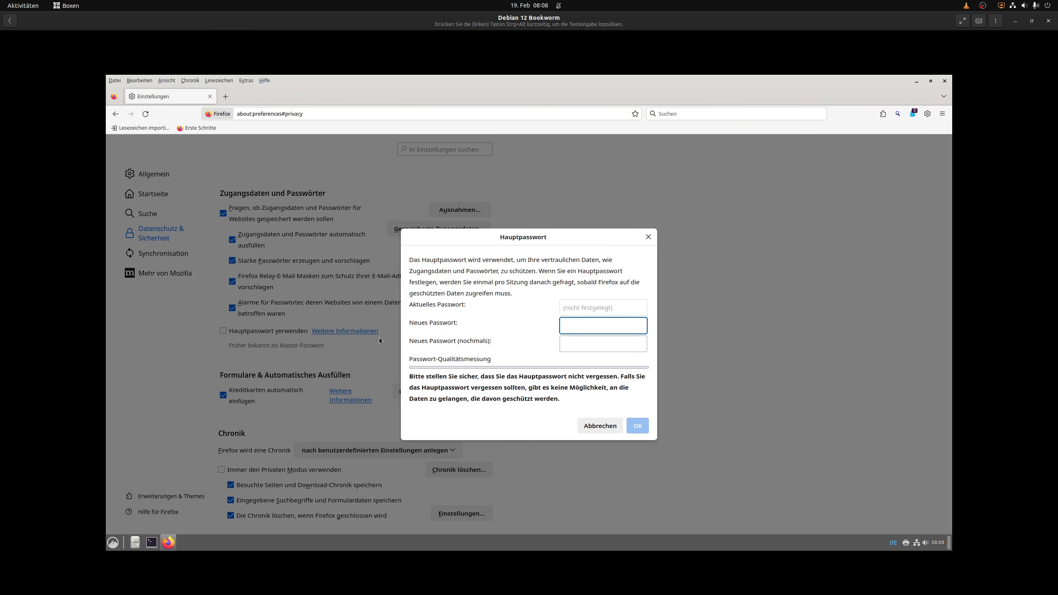
text(•••••••)
key(Tab)
text(•••)
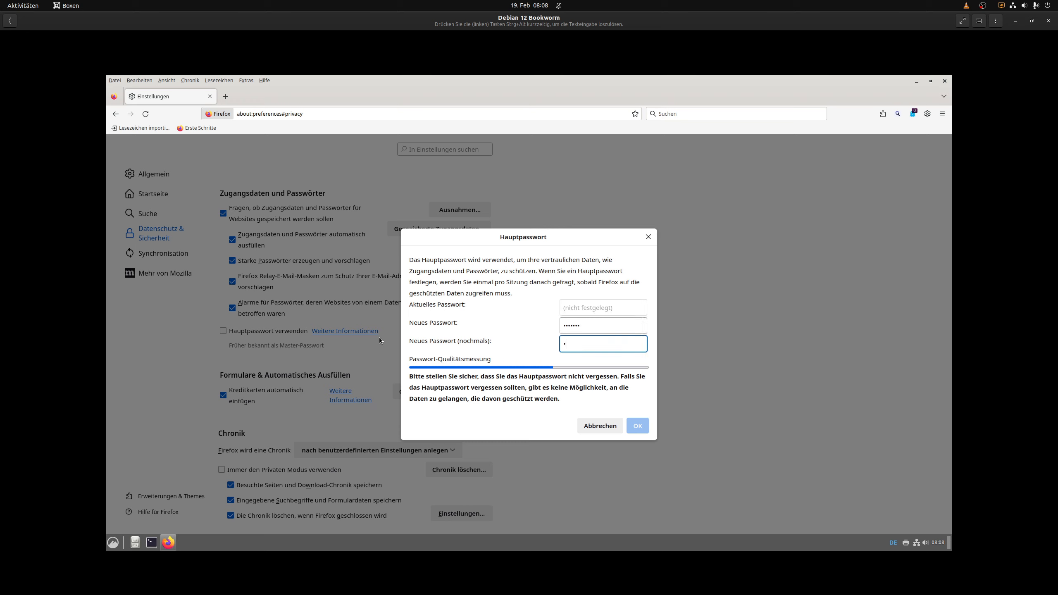
text(••••)
click(633, 427)
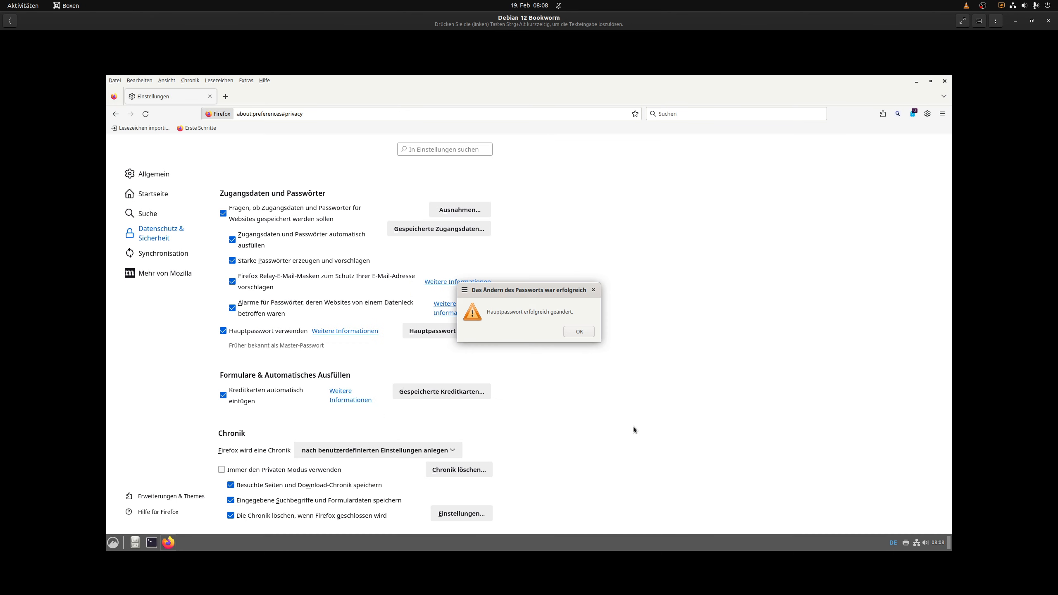
click(585, 333)
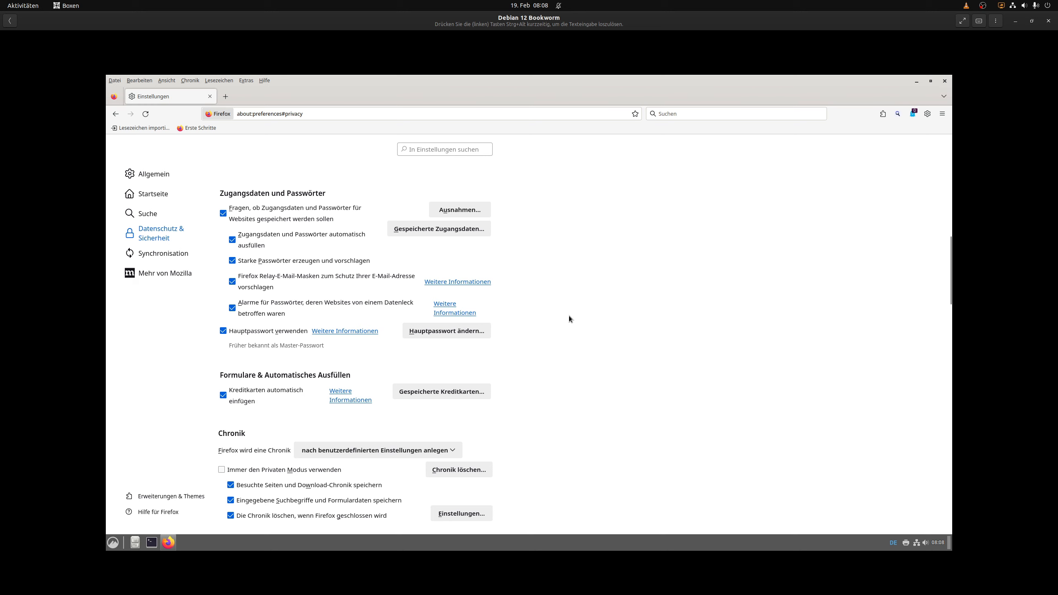
Try to set the history mode to "niemals anlegen" and decline restarting Firefox
scroll(529, 282, down, 3)
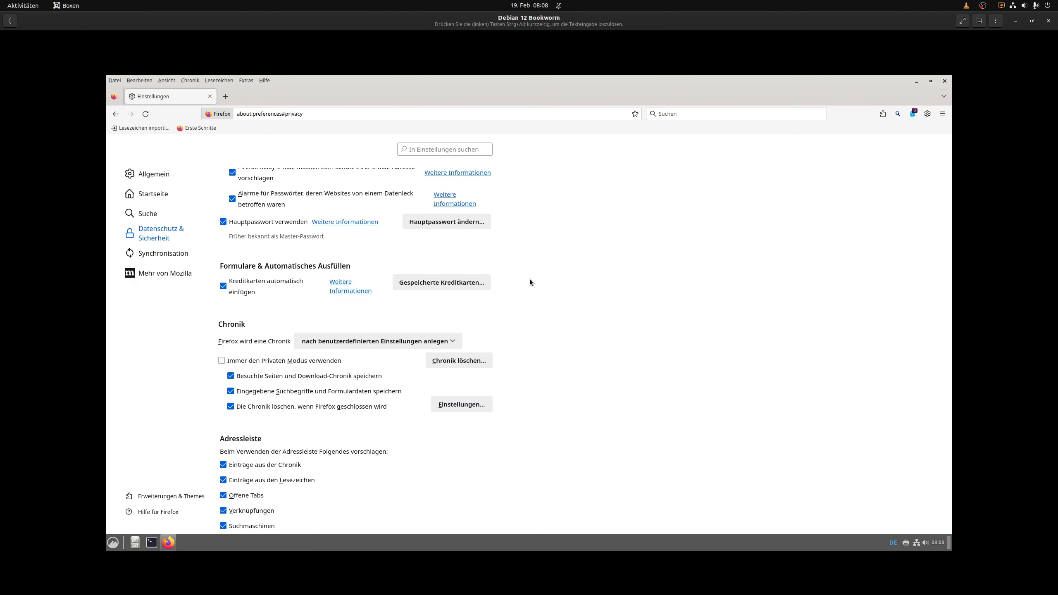
scroll(530, 282, down, 2)
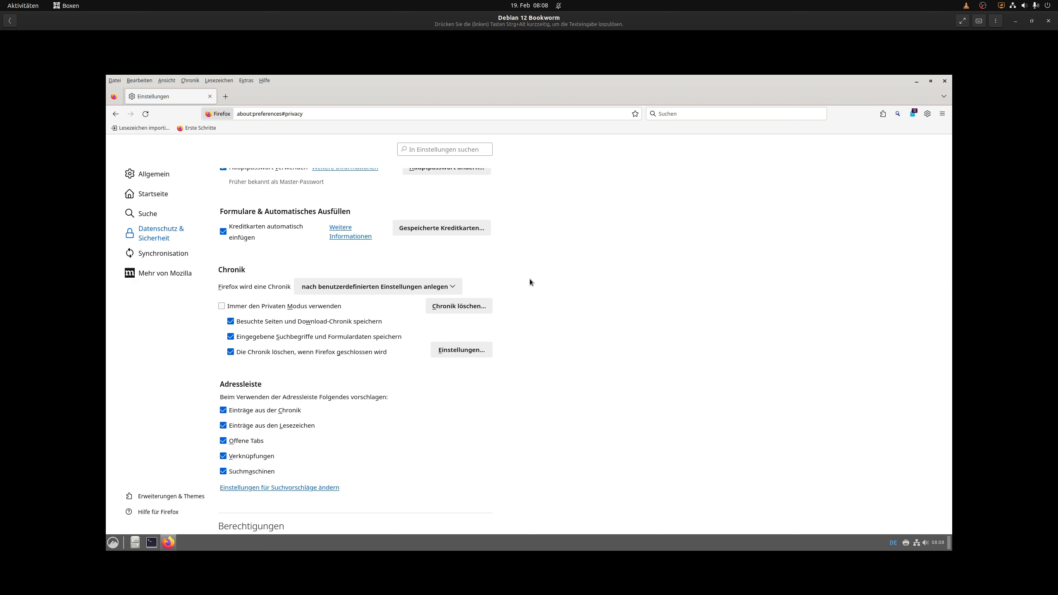
click(453, 287)
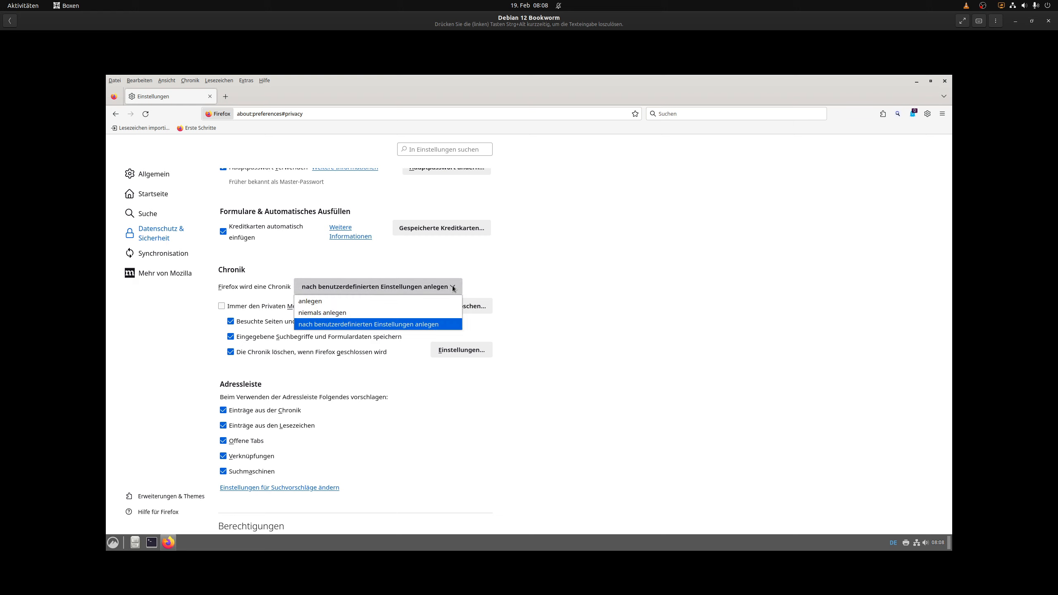
click(453, 288)
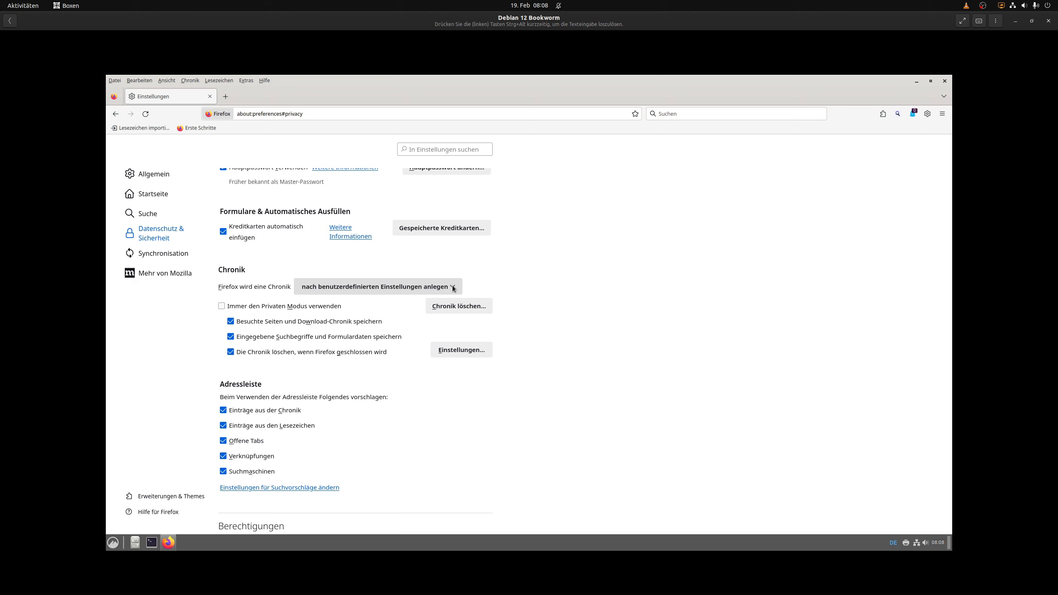
click(454, 289)
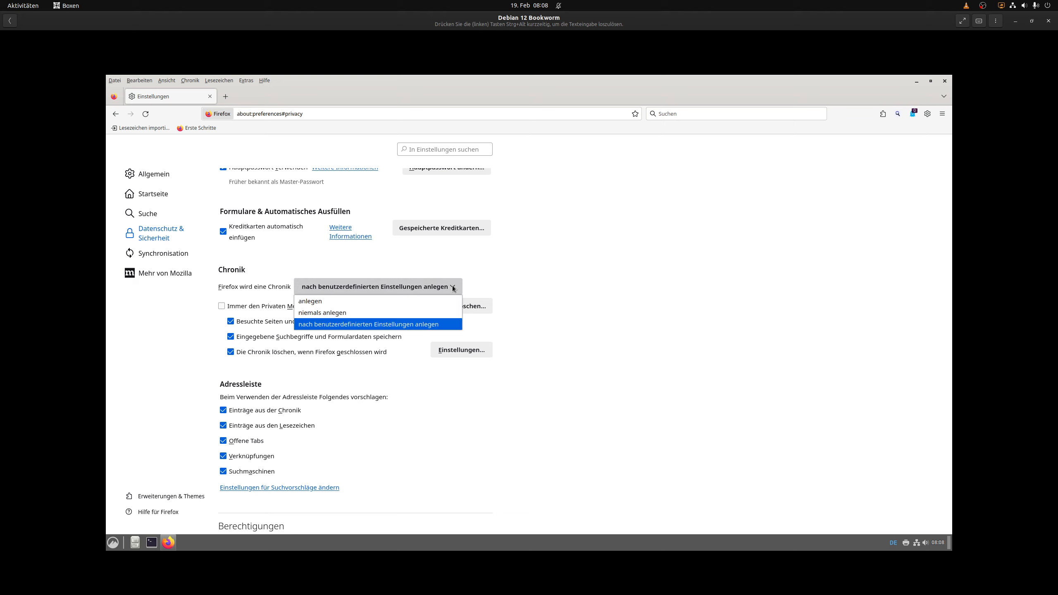
click(436, 309)
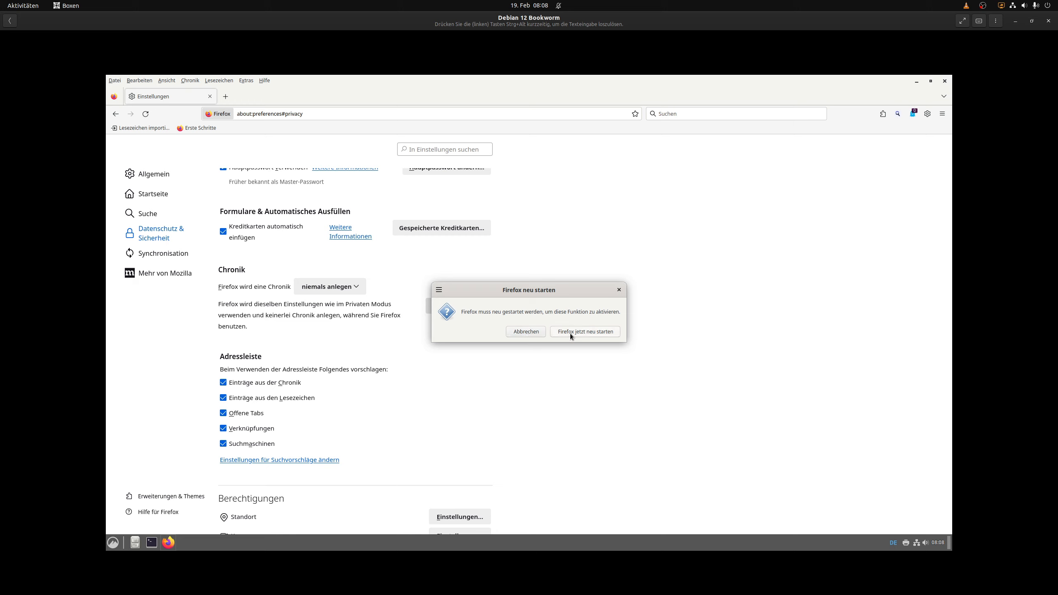
click(525, 332)
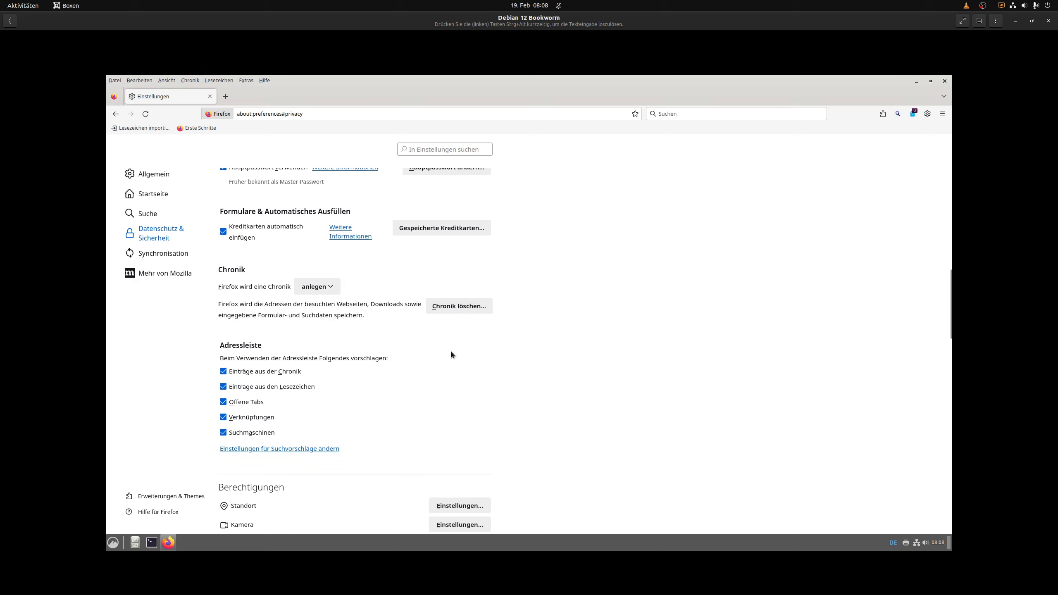
Set the history mode to "nach benutzerdefinierten Einstellungen anlegen" and enable "Die Chronik löschen, wenn Firefox geschlossen wird"
click(333, 288)
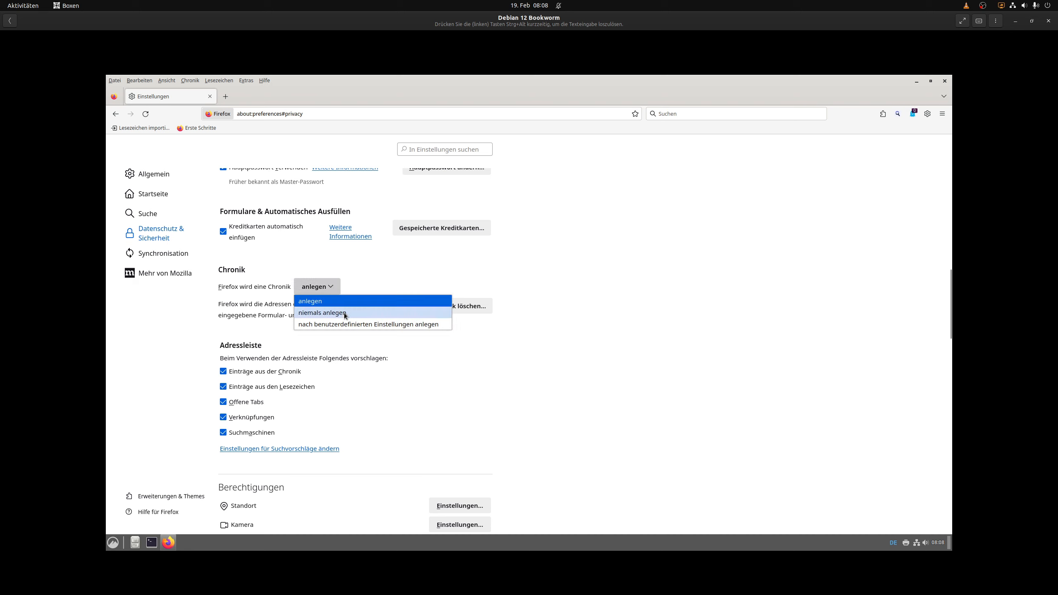
click(368, 323)
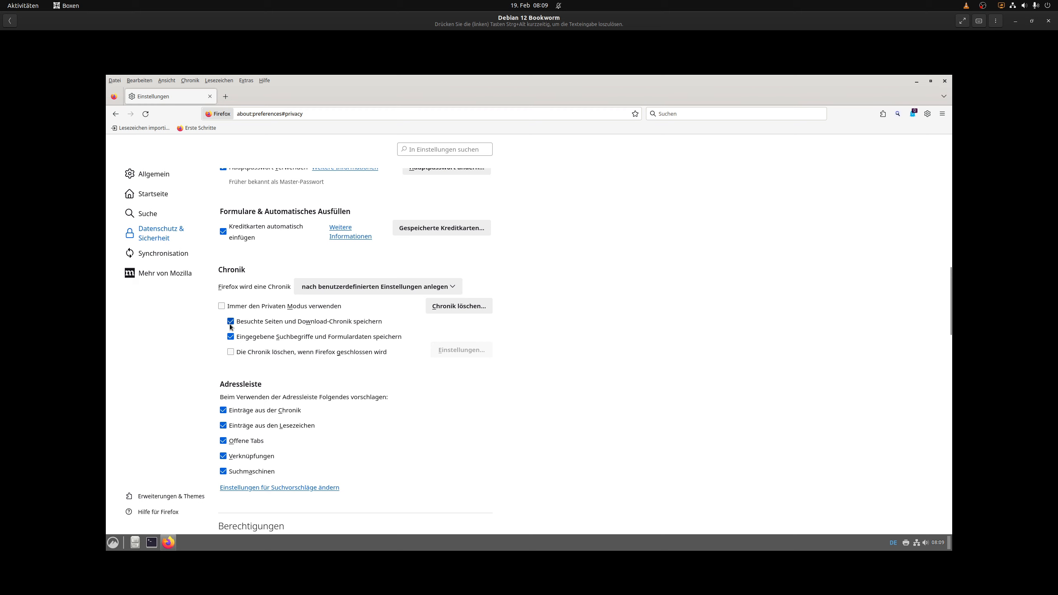
click(229, 352)
Activate the "Nur-HTTPS-Modus" in all windows
scroll(427, 382, down, 4)
scroll(527, 292, down, 1)
scroll(528, 301, down, 3)
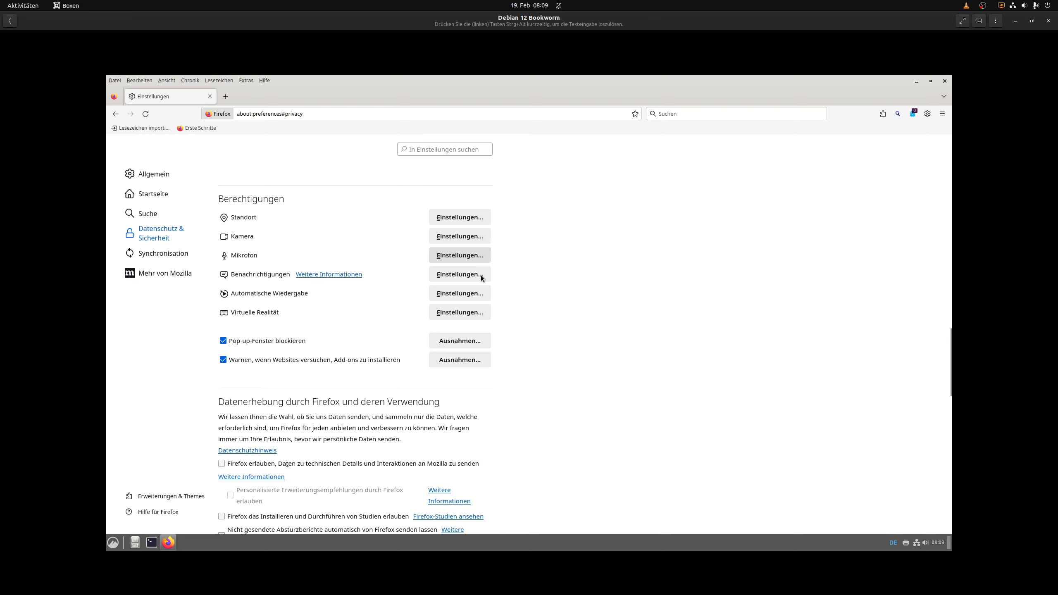
scroll(547, 302, down, 8)
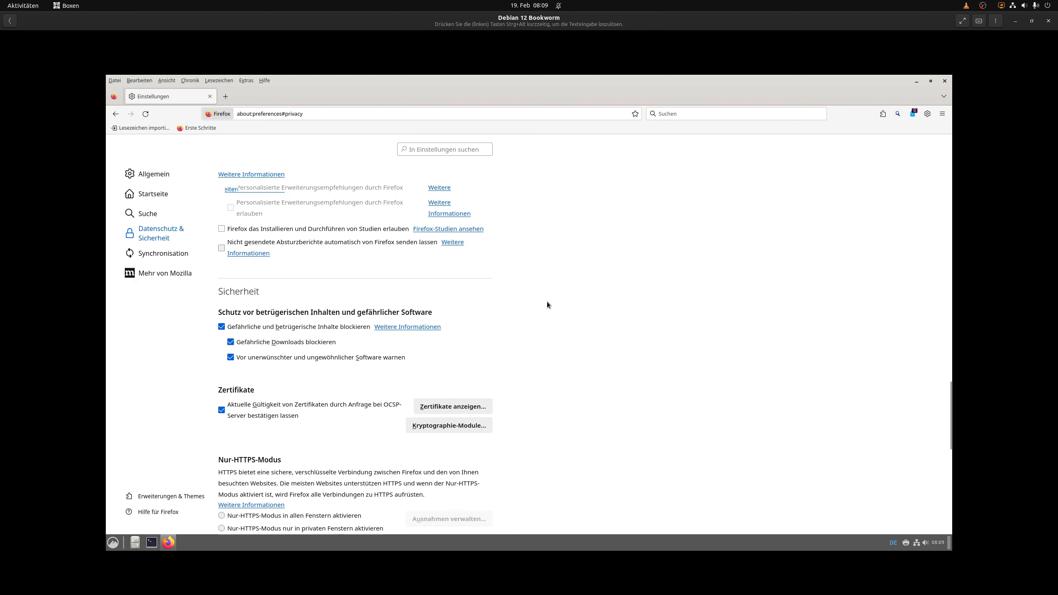
scroll(547, 301, down, 1)
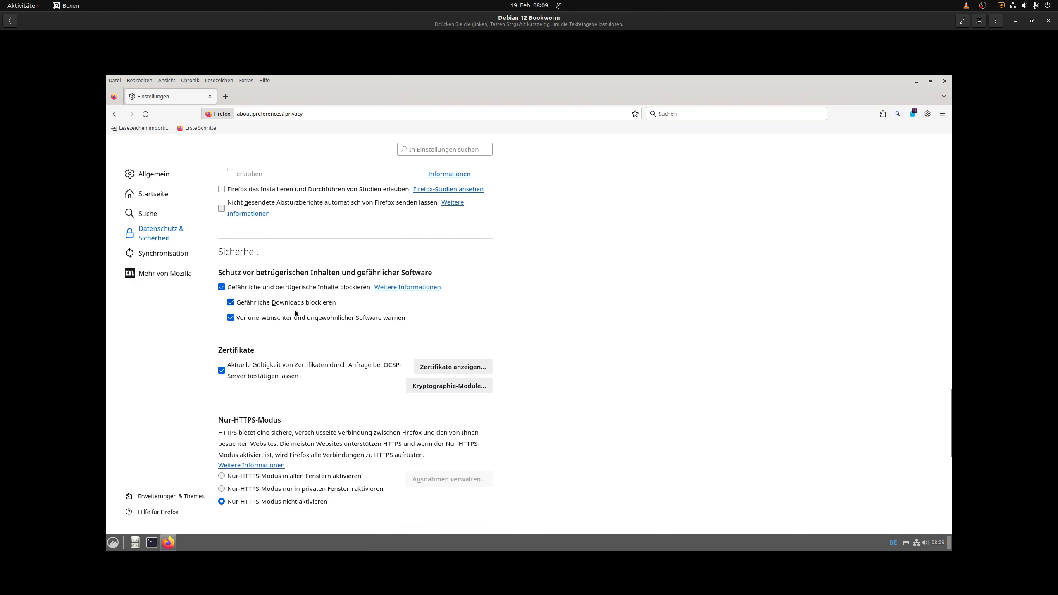
scroll(523, 299, down, 3)
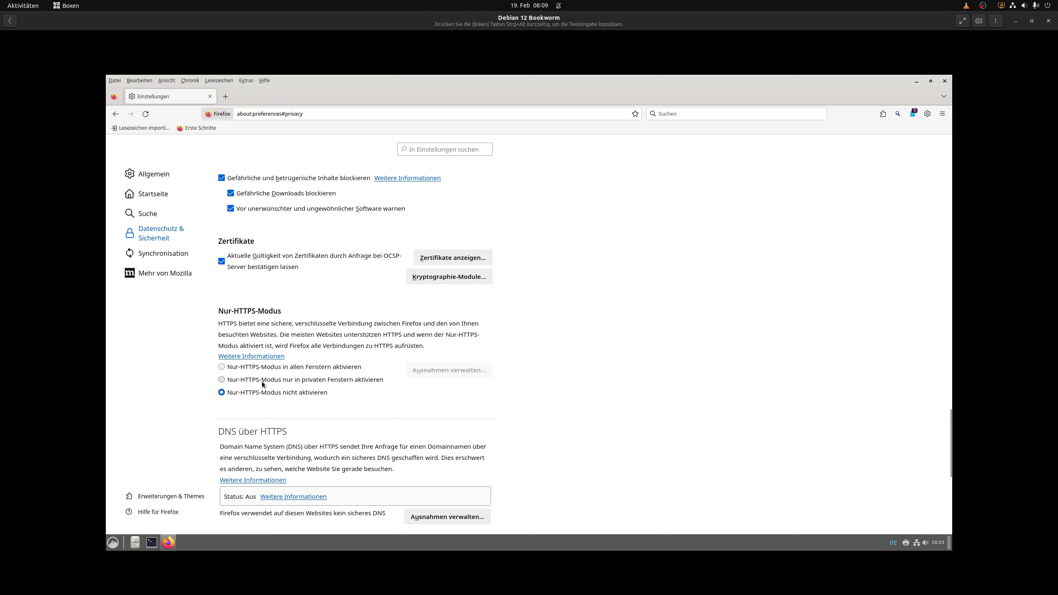
click(222, 367)
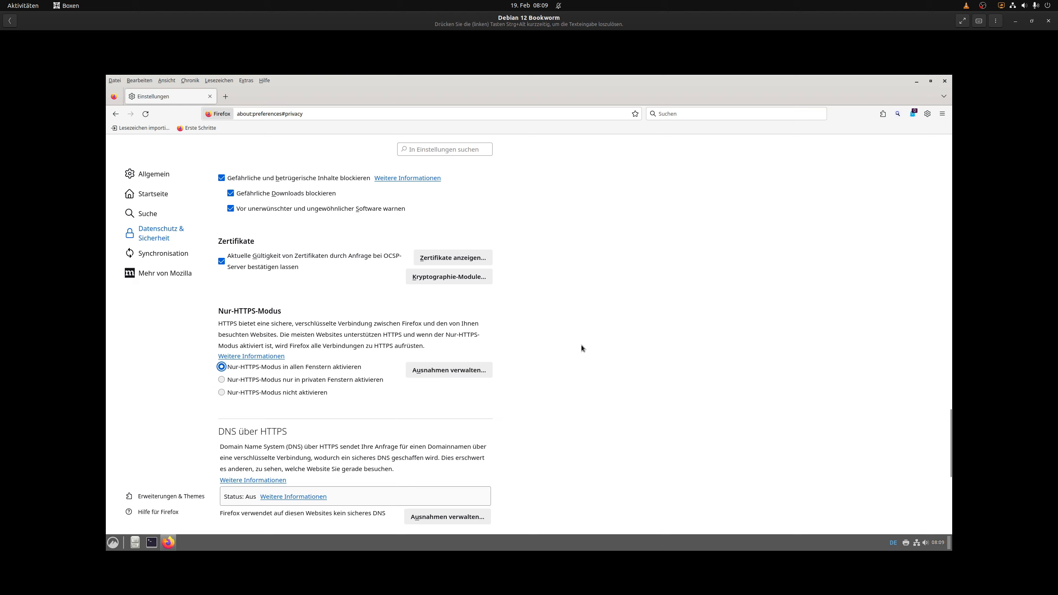
Enter fritz.box as the website address in the "Nur-HTTPS-Modus" exceptions and save the changes
scroll(581, 347, down, 4)
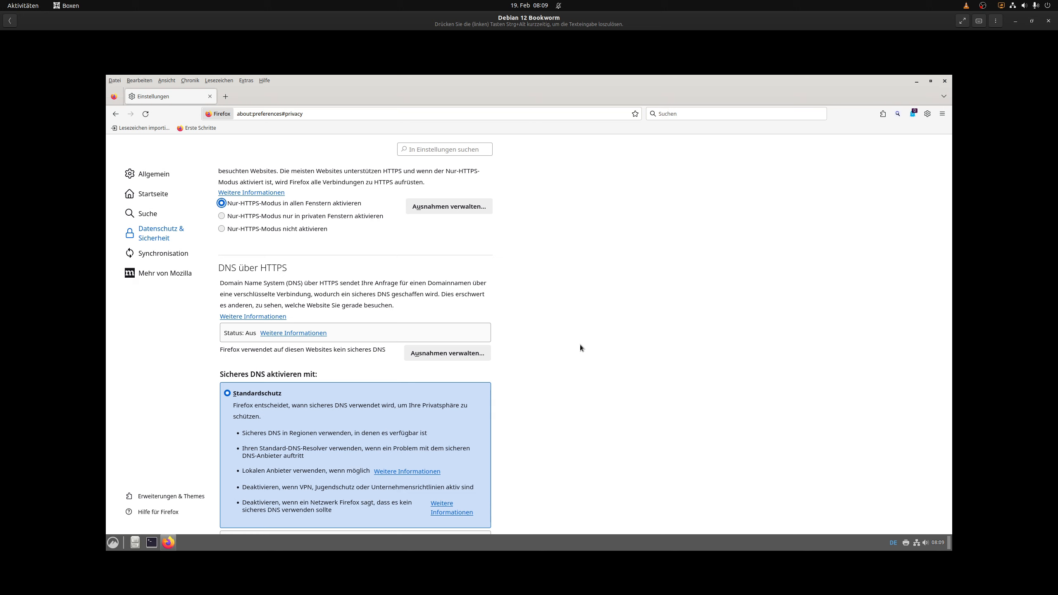
click(474, 209)
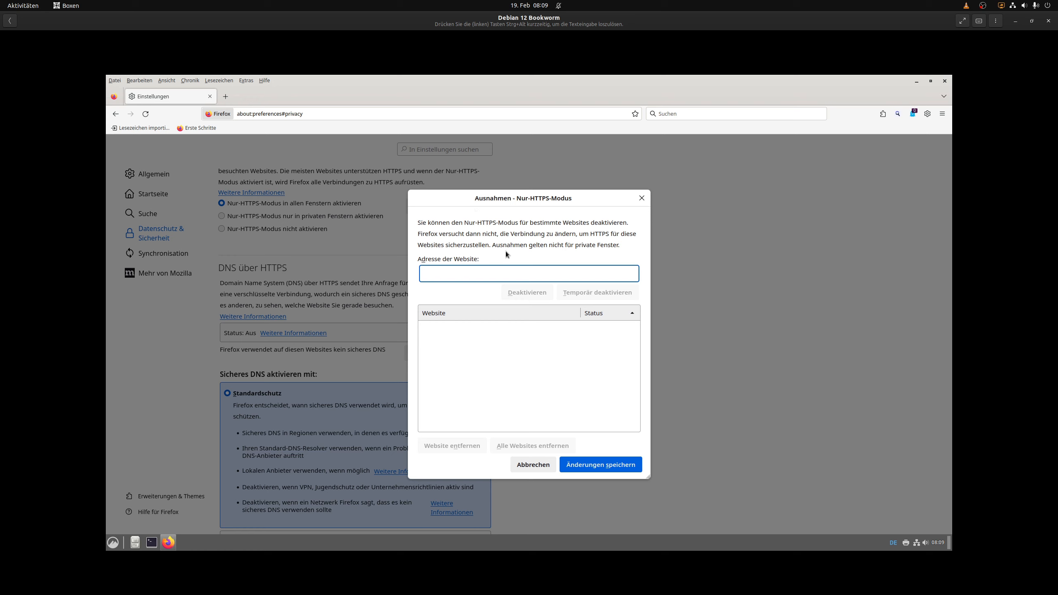
text(frit)
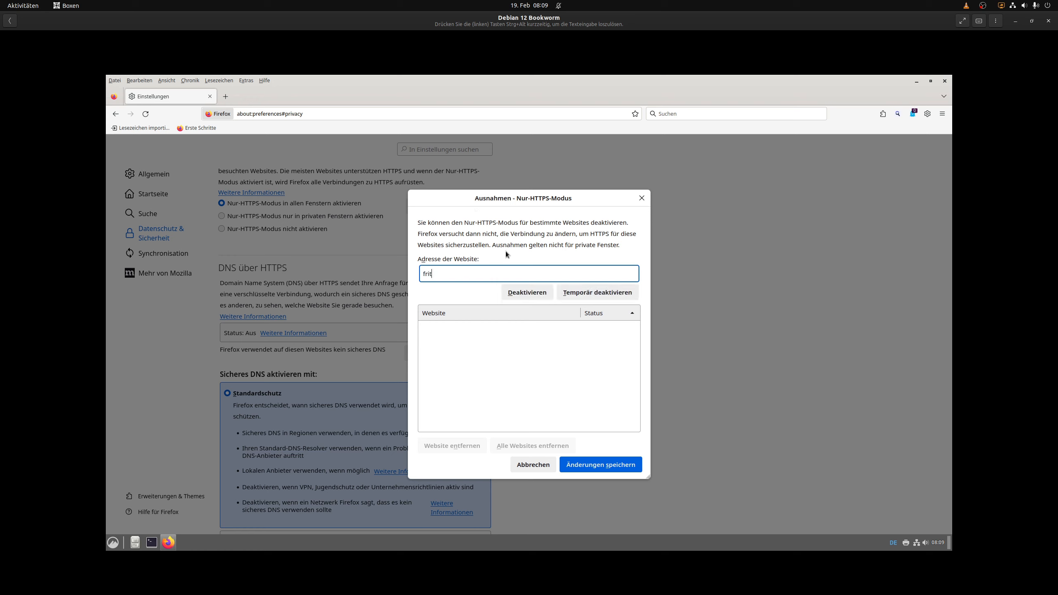
text(z.box)
click(623, 462)
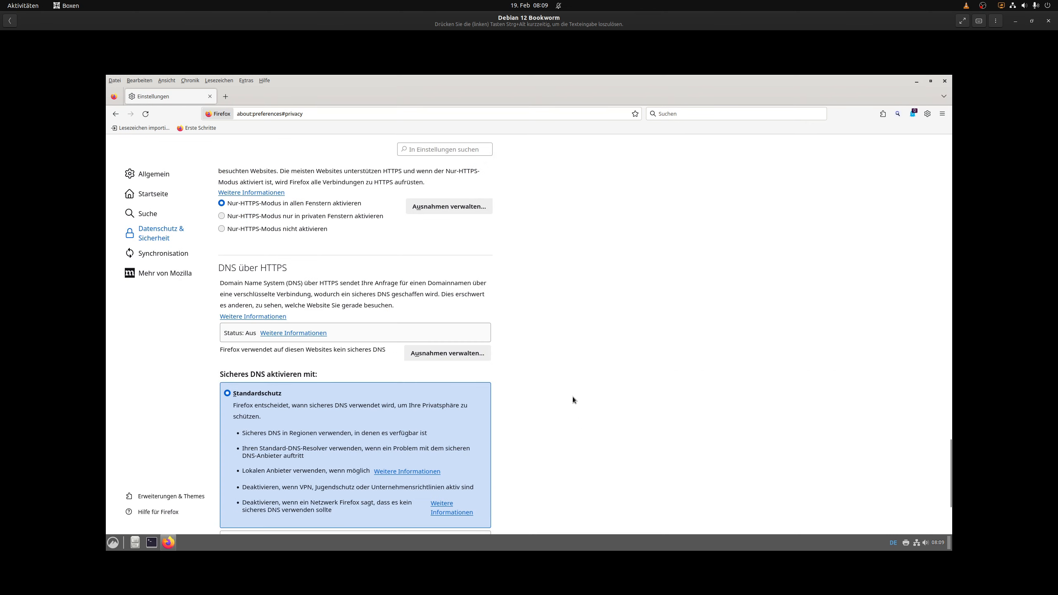
Review the "DNS über HTTPS" protection options and go back to the "Allgemein" settings
scroll(561, 307, down, 3)
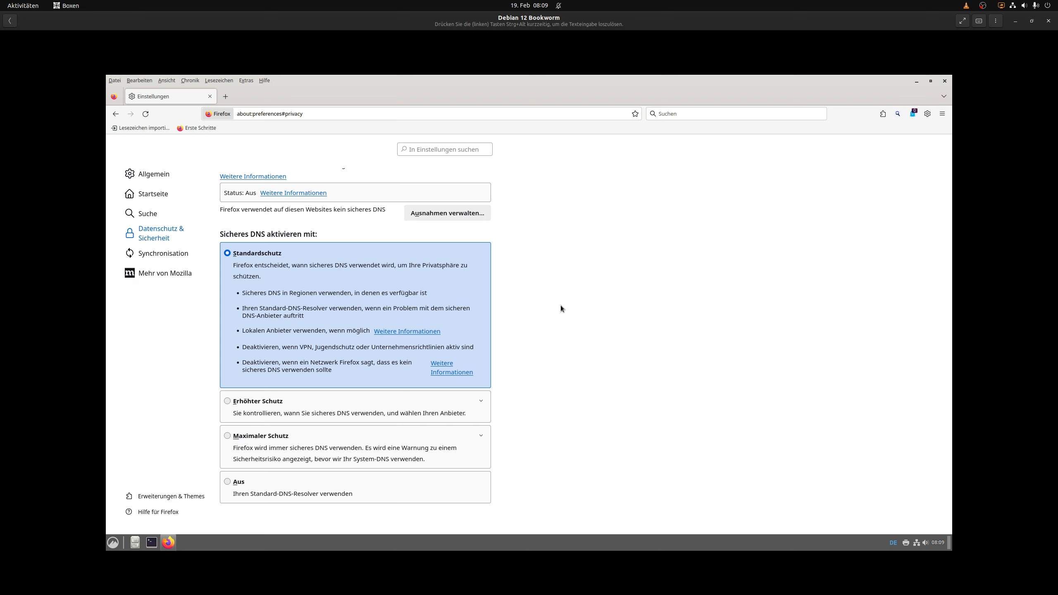
scroll(561, 307, up, 15)
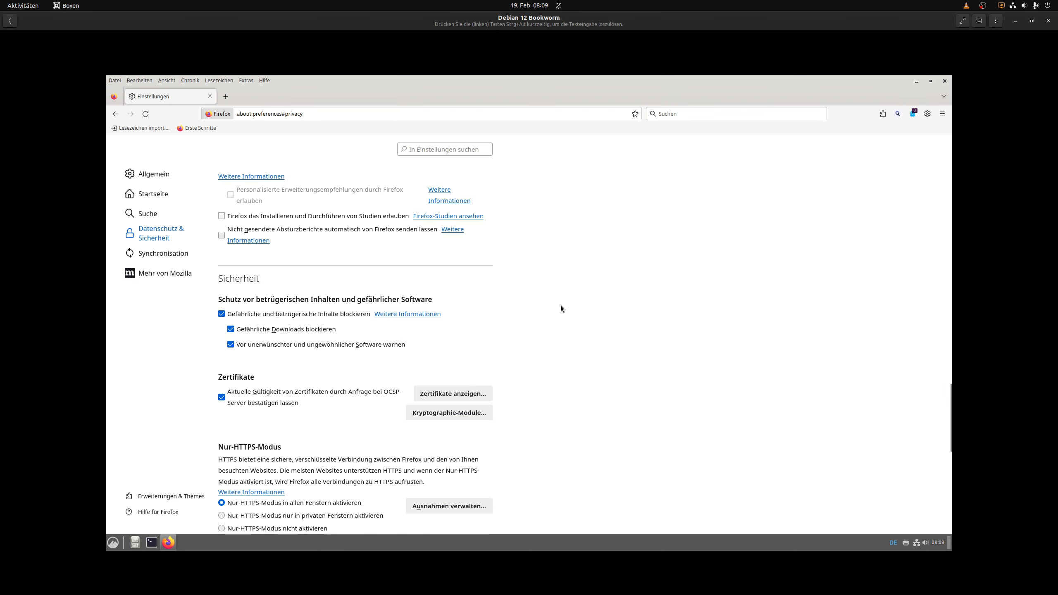
scroll(561, 309, up, 10)
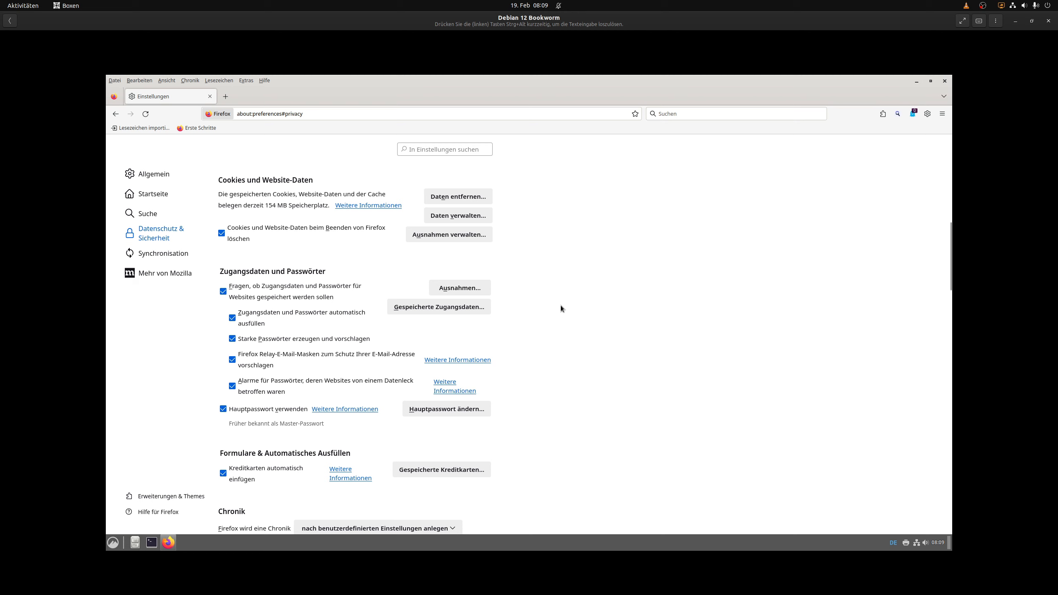
click(151, 182)
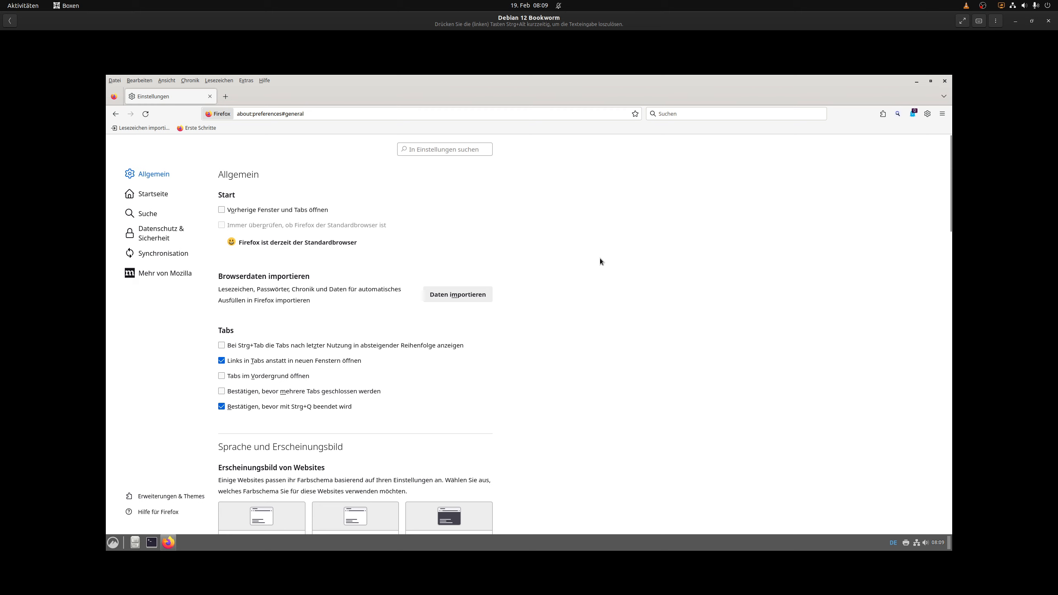
Set the website appearance ("Erscheinungsbild von Websites") to "Dunkel"
scroll(600, 260, down, 3)
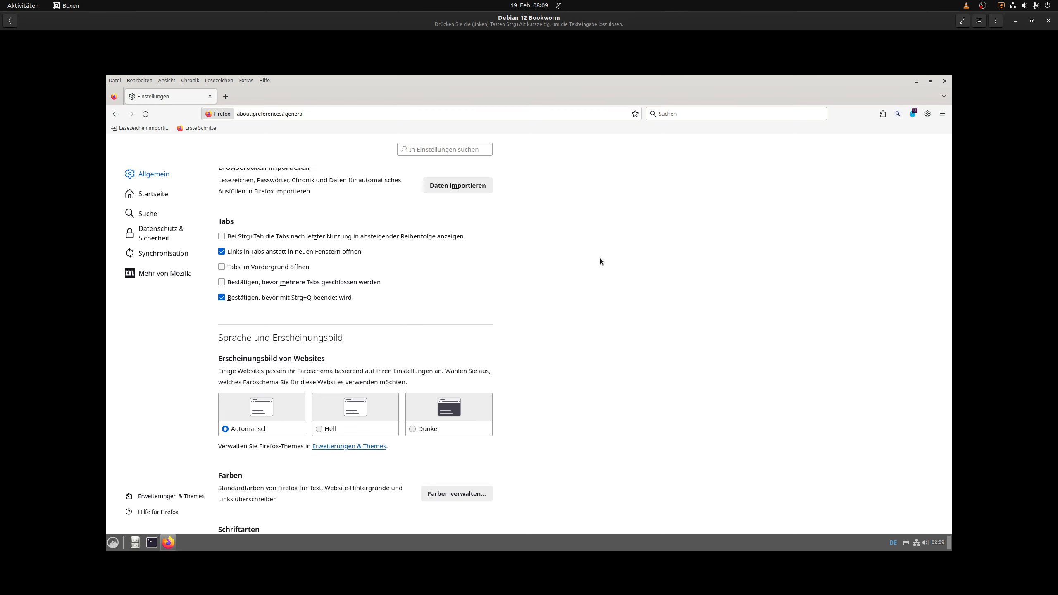
scroll(600, 259, down, 2)
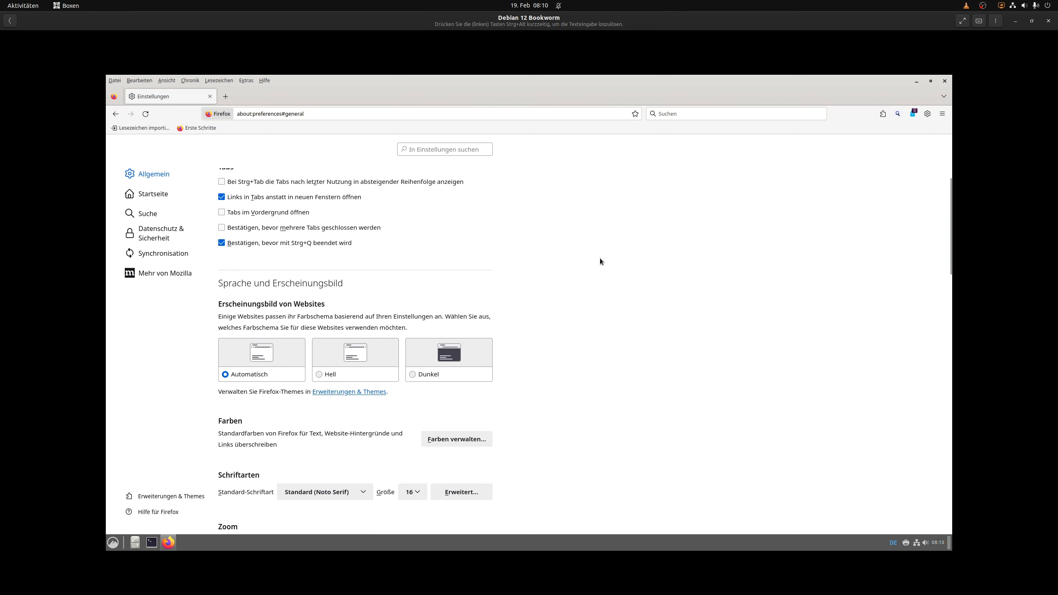
click(463, 355)
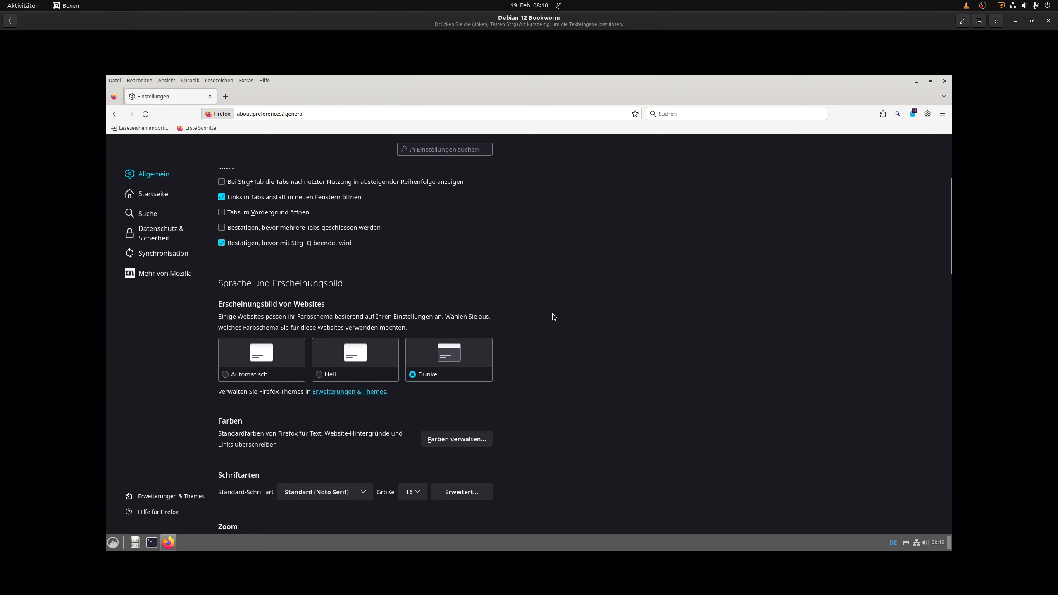
Enable the operating system's "Deutsch (Deutschland)" formats for date, time, numbers and units, and "Jedes Mal nachfragen, wo eine Datei gespeichert werden soll"
scroll(552, 313, down, 5)
scroll(553, 310, down, 3)
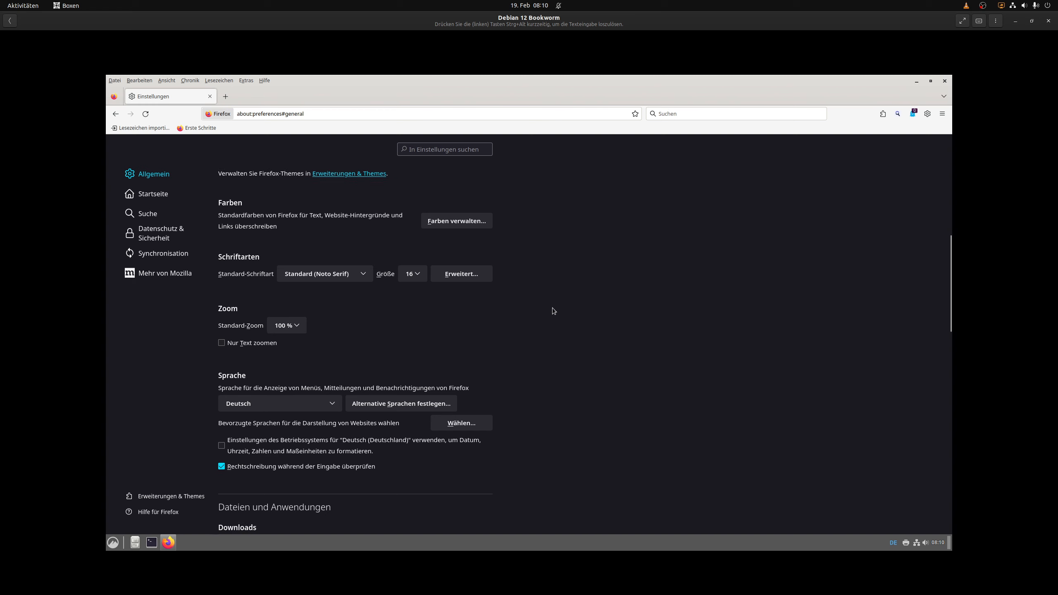
scroll(553, 311, down, 3)
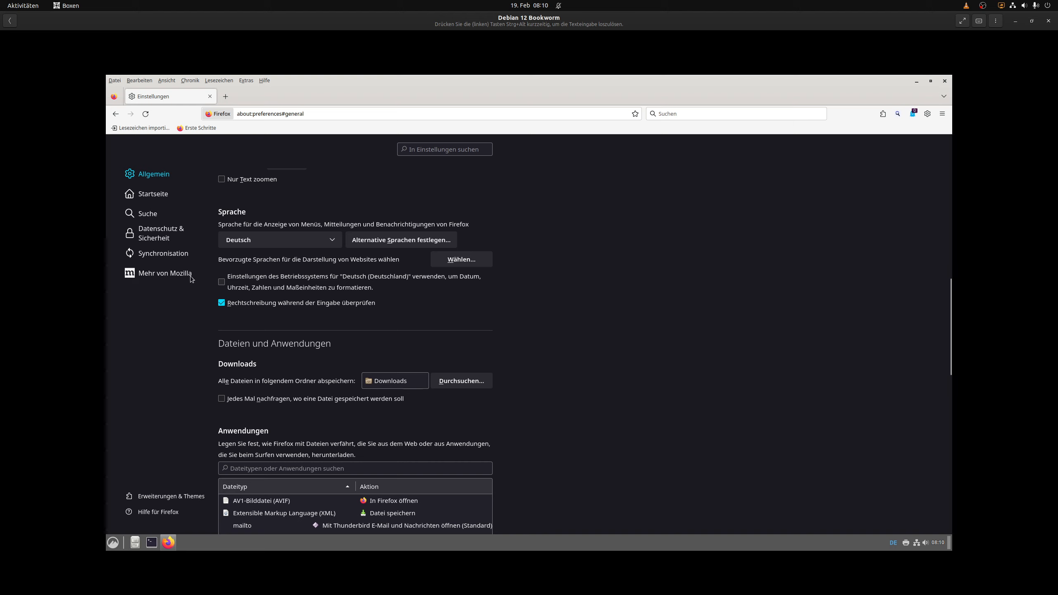
click(222, 284)
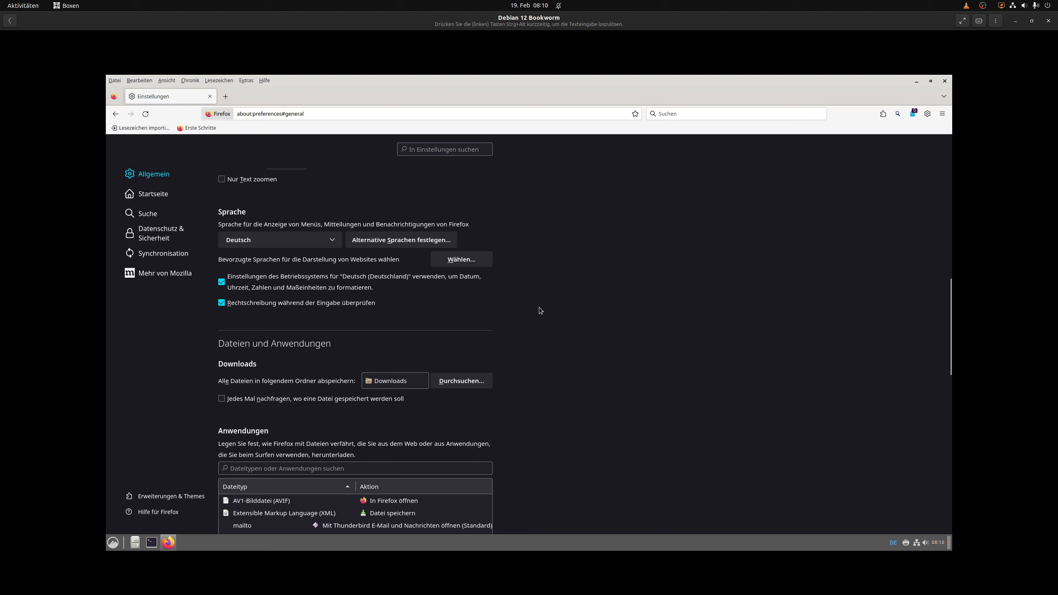
scroll(543, 301, down, 3)
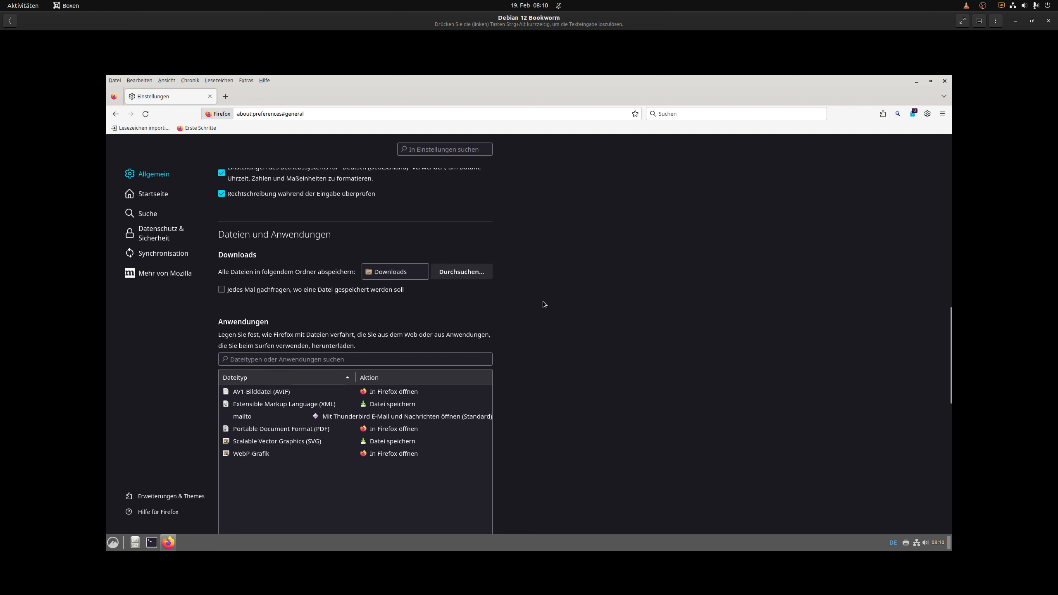
click(236, 294)
Review the remaining general settings on applications, DRM content, updates, performance, browsing and connection
scroll(544, 291, down, 3)
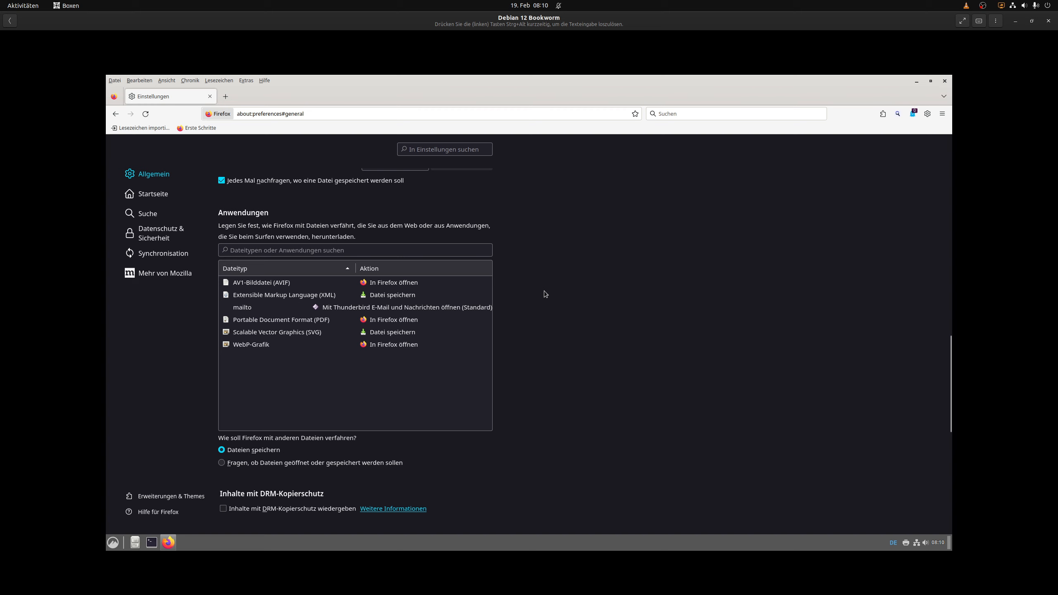
scroll(544, 291, down, 3)
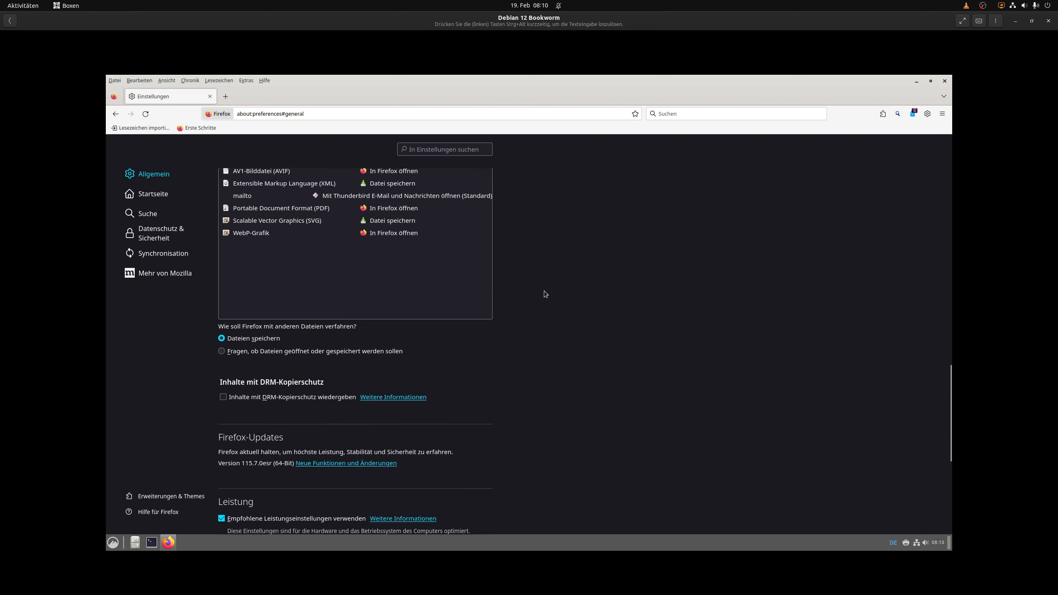
scroll(544, 291, down, 2)
scroll(543, 291, down, 5)
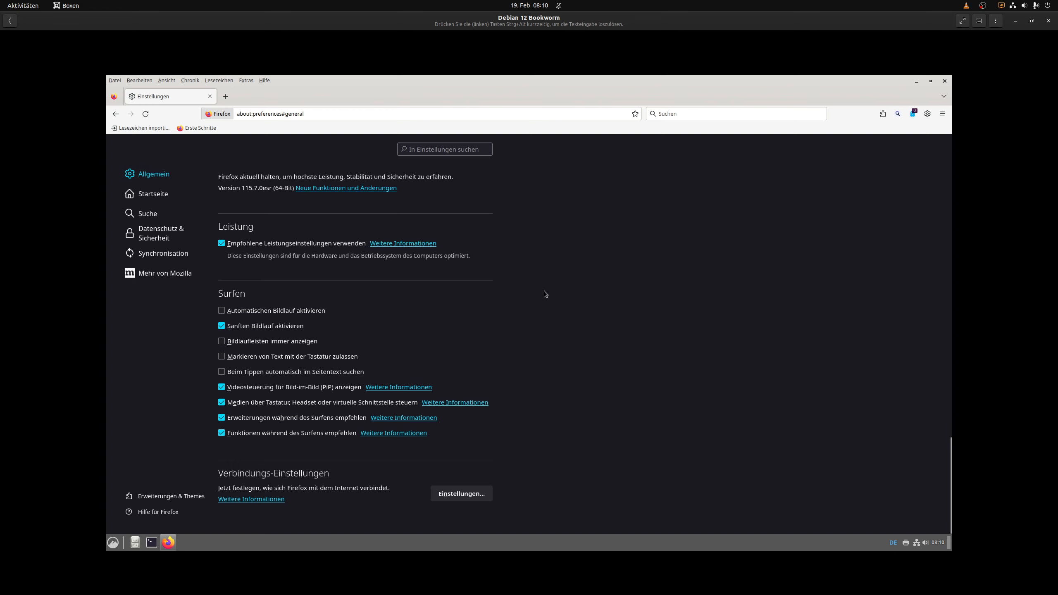
scroll(624, 299, up, 5)
scroll(625, 300, up, 5)
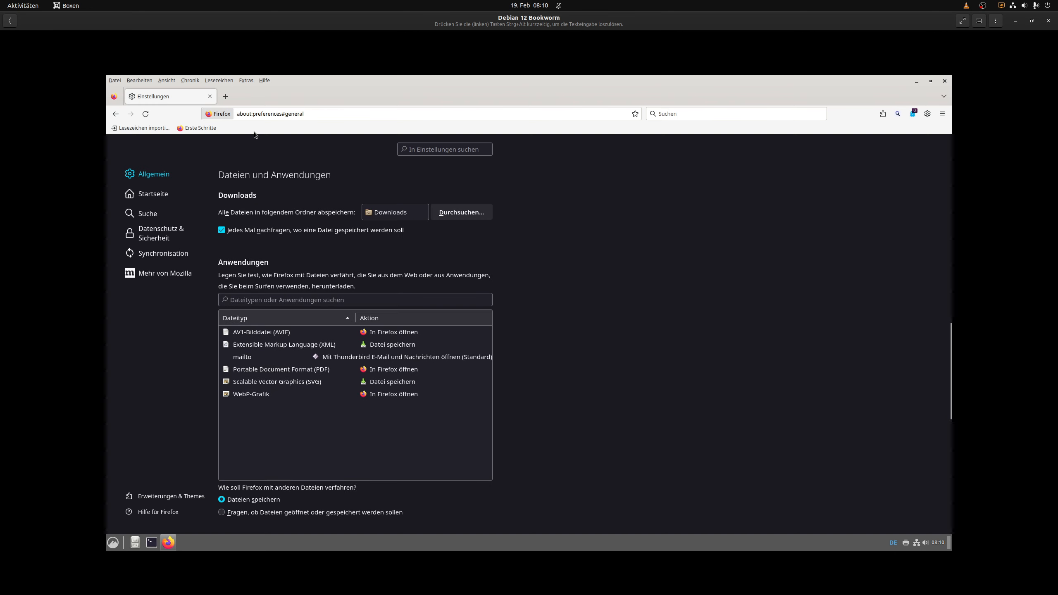
Replace the settings tab with a new tab and search the web for allefarben.com
click(230, 99)
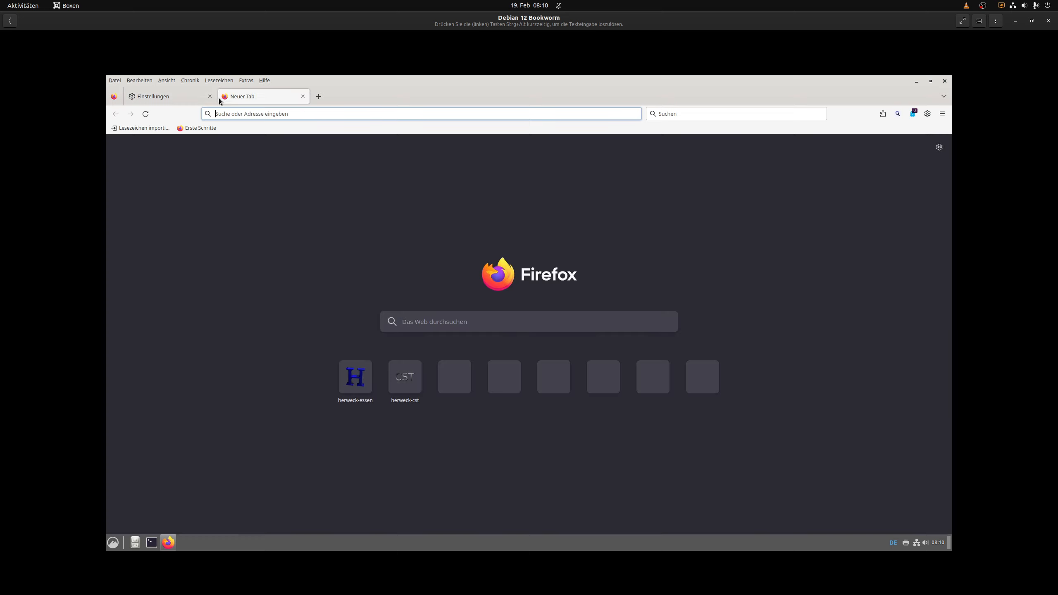
click(210, 96)
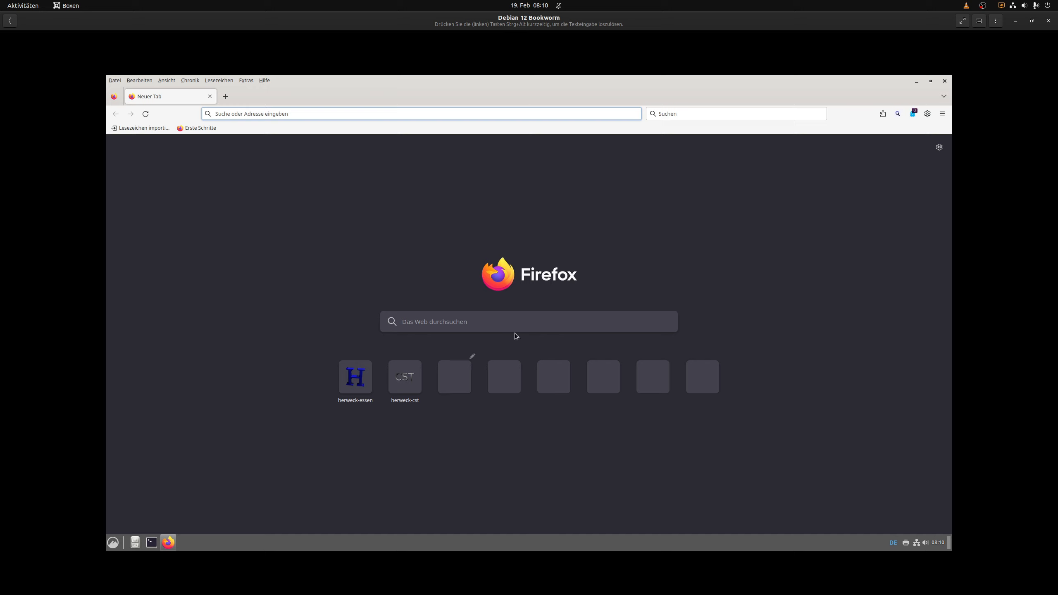
click(587, 317)
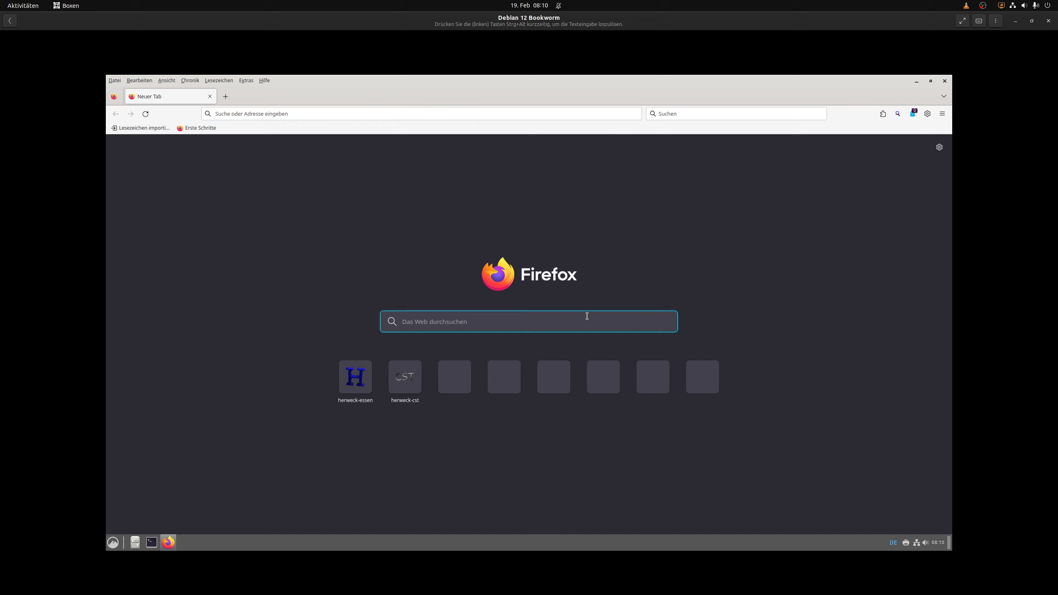
text(alle)
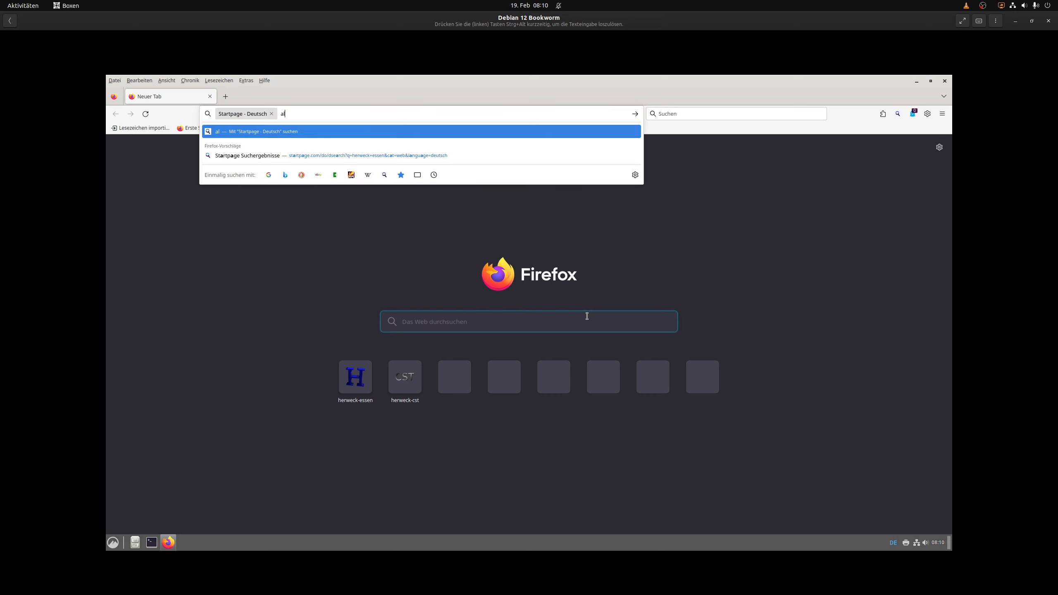
text(farben.com)
key(Return)
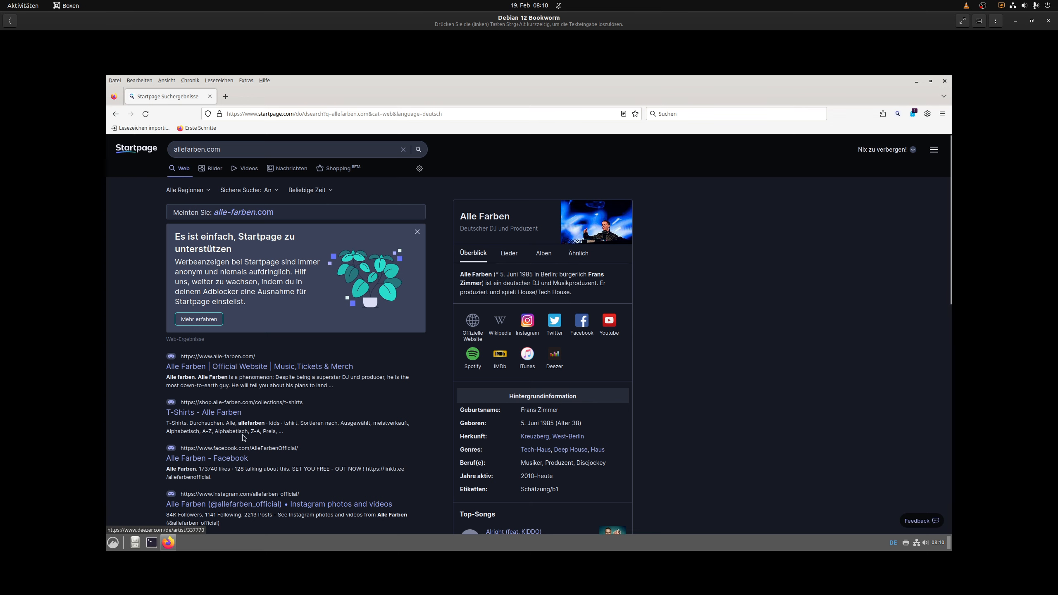
Open the official Alle Farben website from the results and activate Ghostery's Never-Consent for this website
click(271, 371)
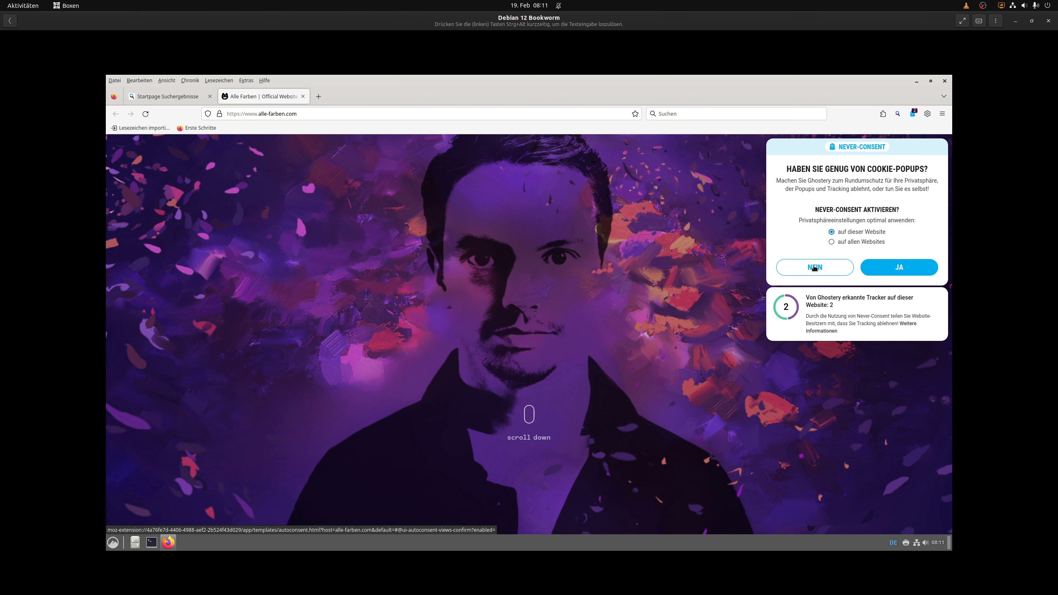
click(891, 271)
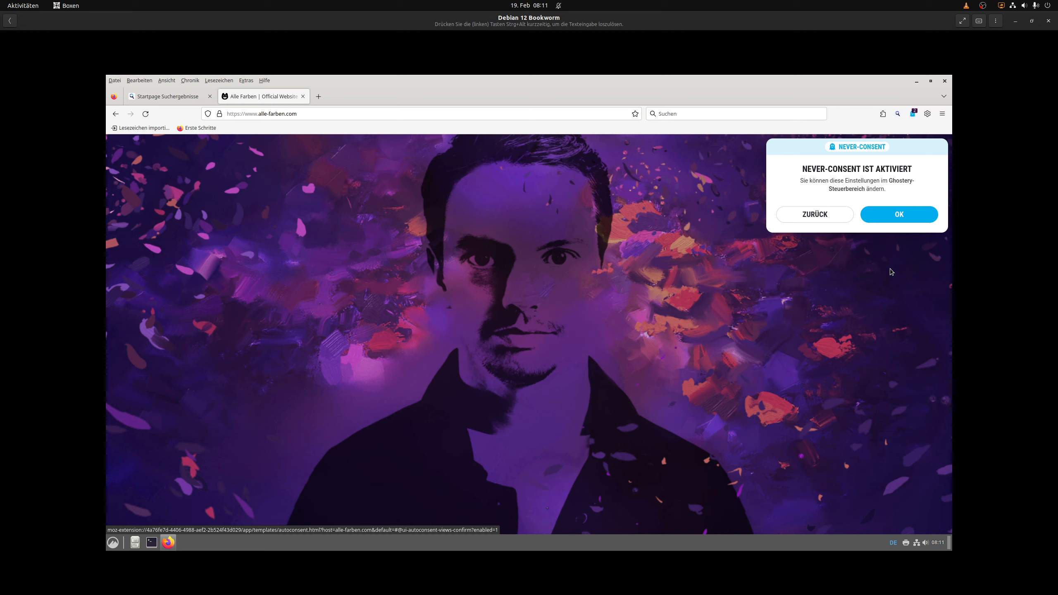
click(902, 221)
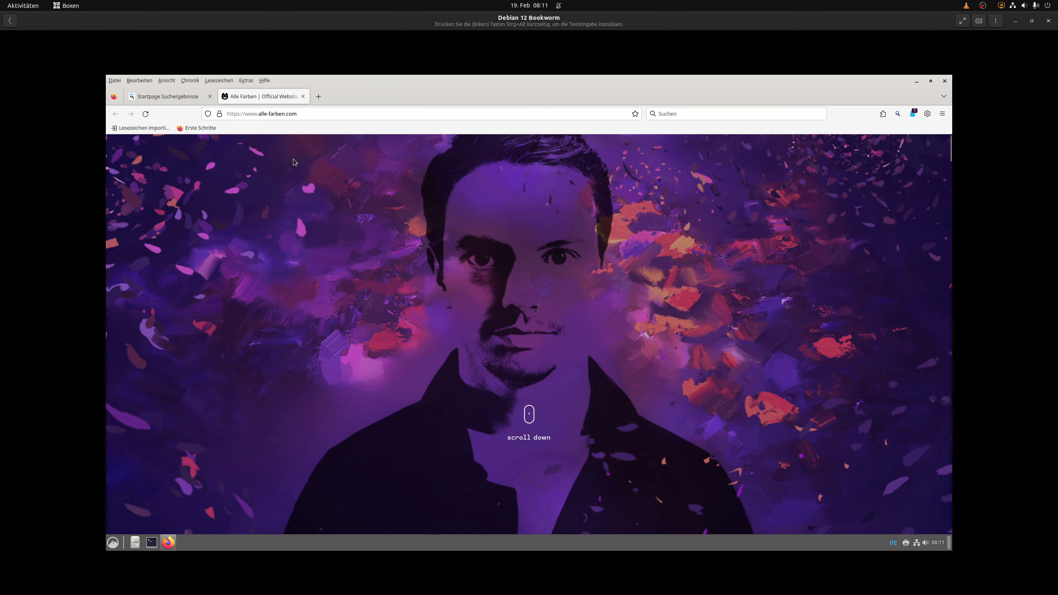
Bookmark the Alle Farben page in the "Lesezeichen-Symbolleiste" under its suggested name
click(214, 81)
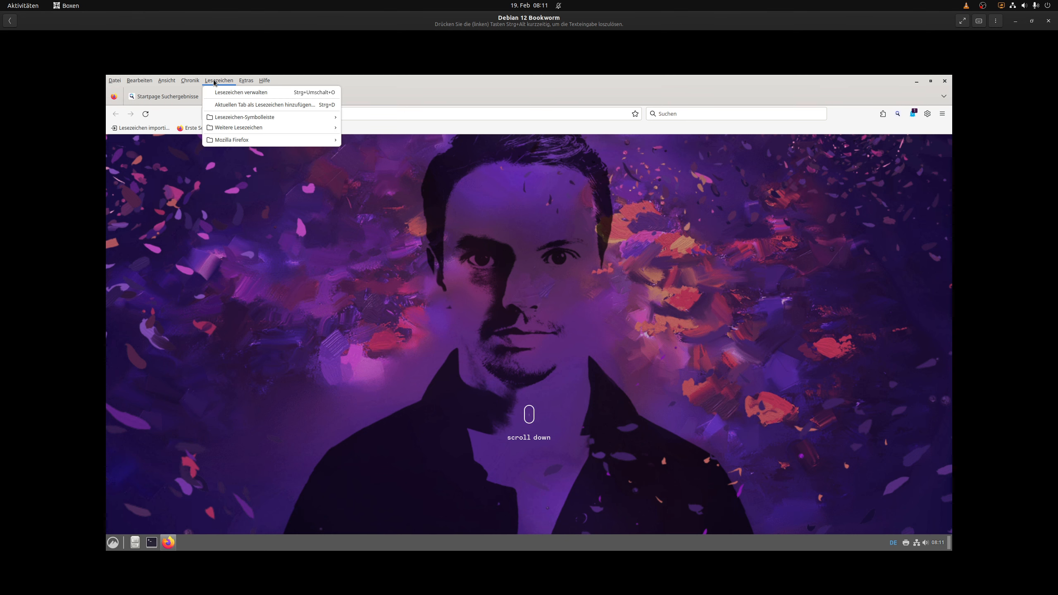
click(241, 104)
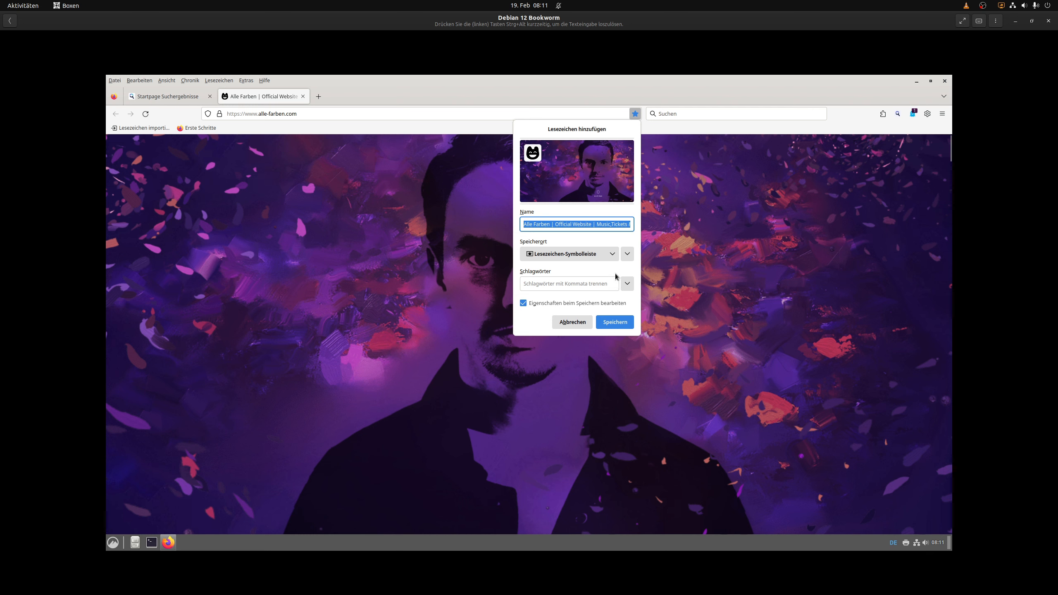
click(619, 323)
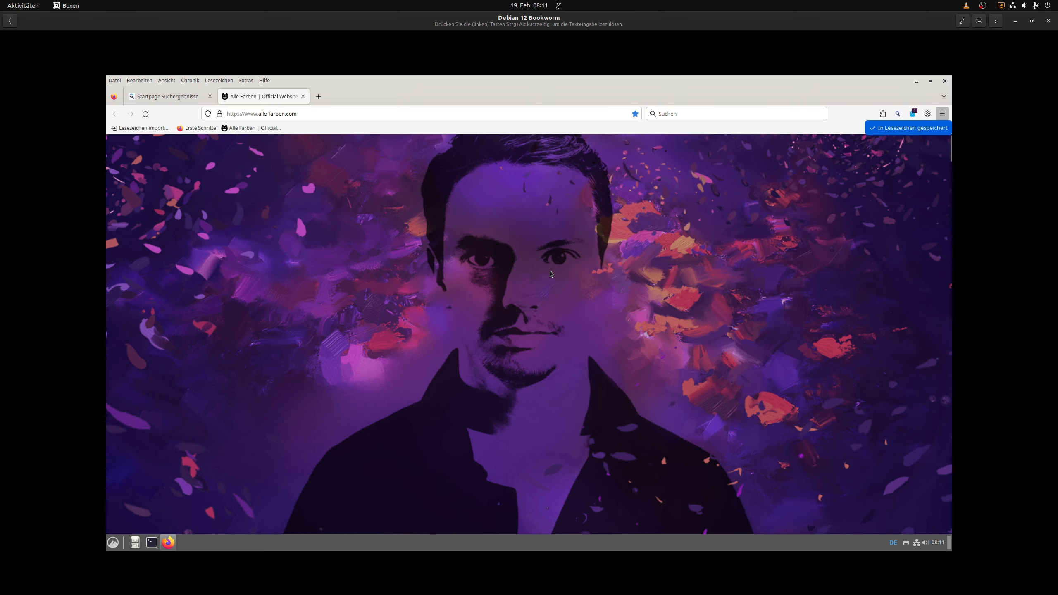
Open a new tab, reload it and check the Alle Farben bookmark in the bookmarks toolbar
click(318, 97)
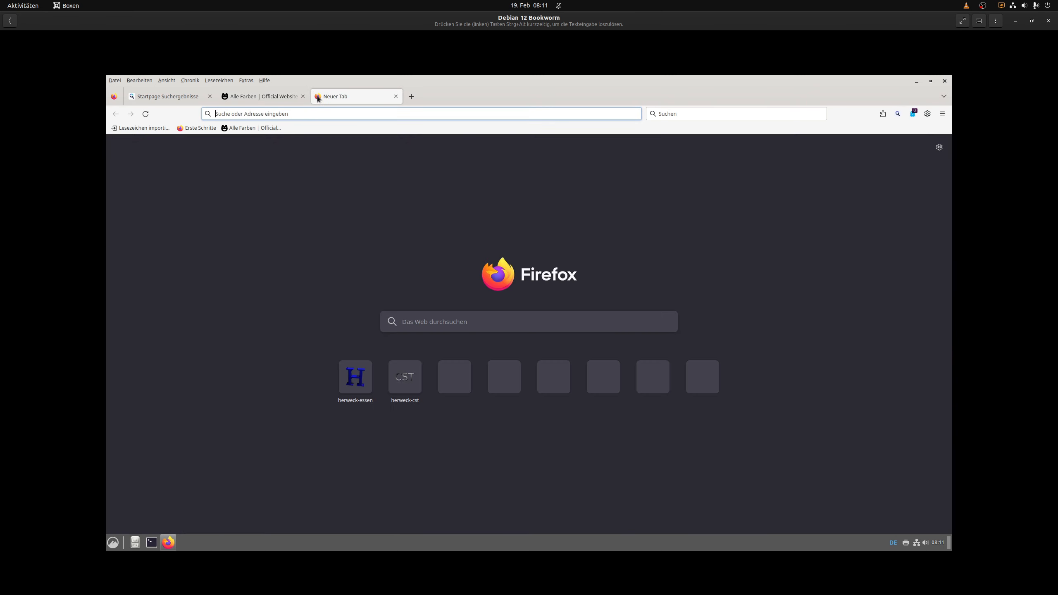
right_click(290, 212)
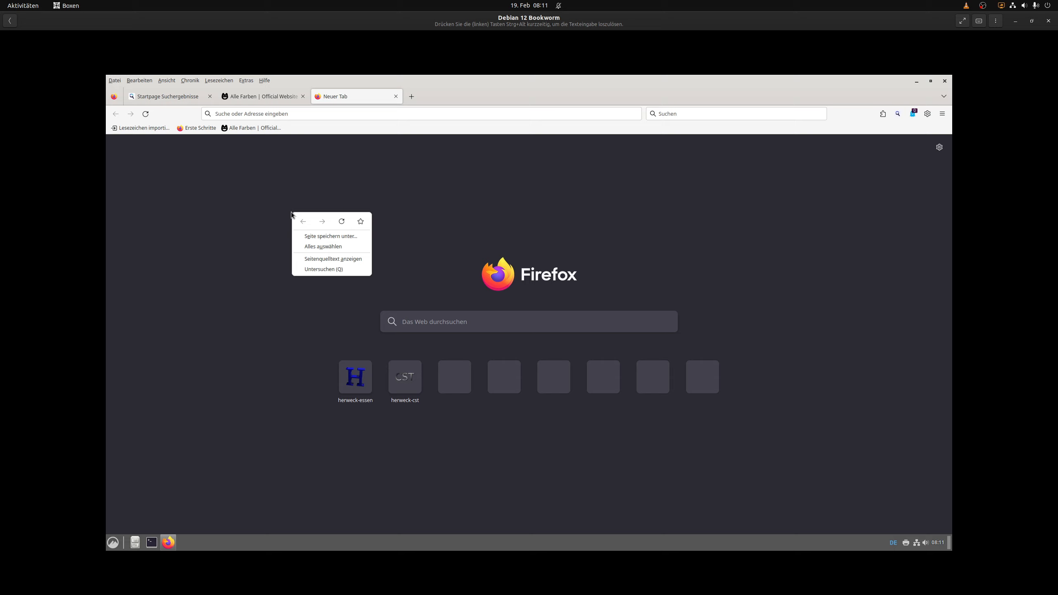
click(339, 221)
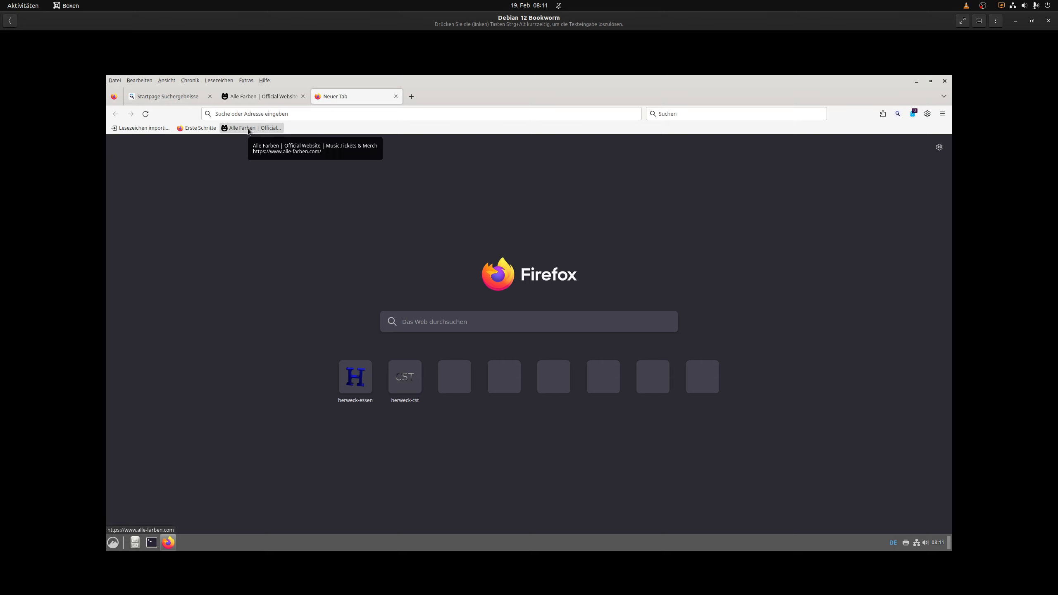
Close all open tabs to quit the browser
click(396, 96)
click(396, 96)
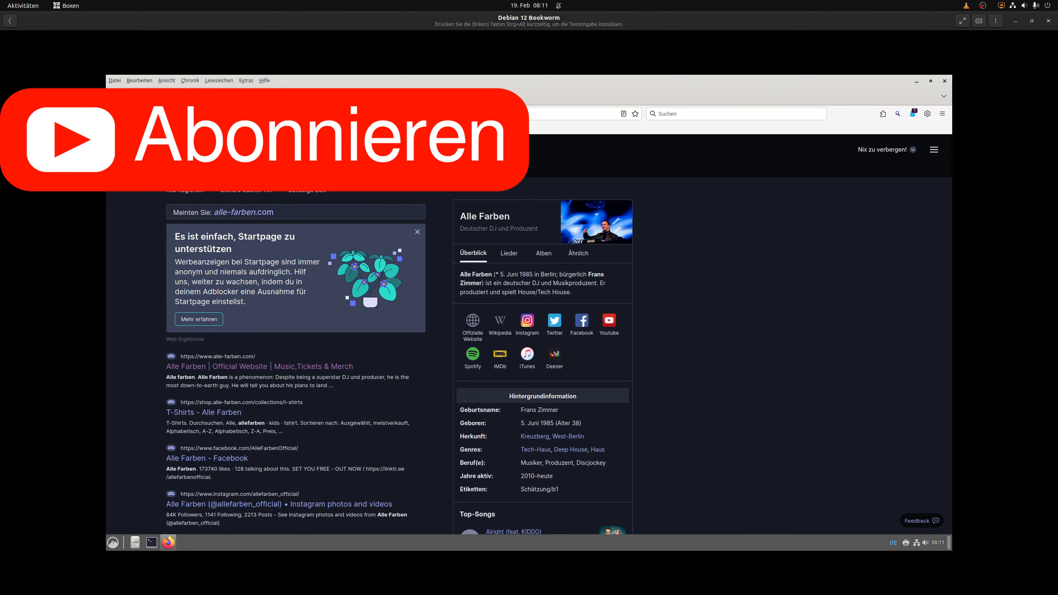
click(198, 96)
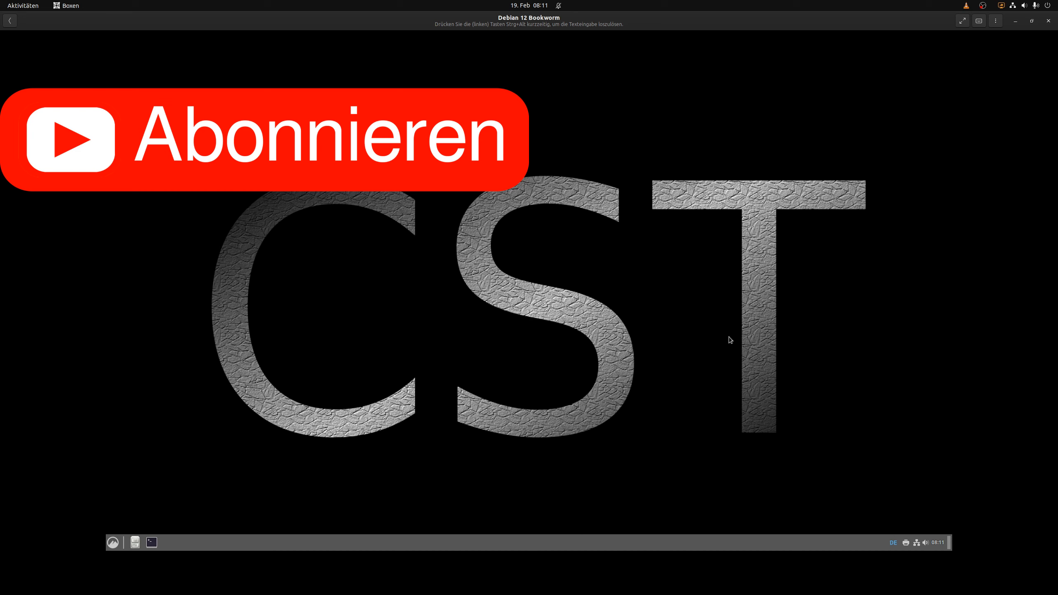
click(983, 5)
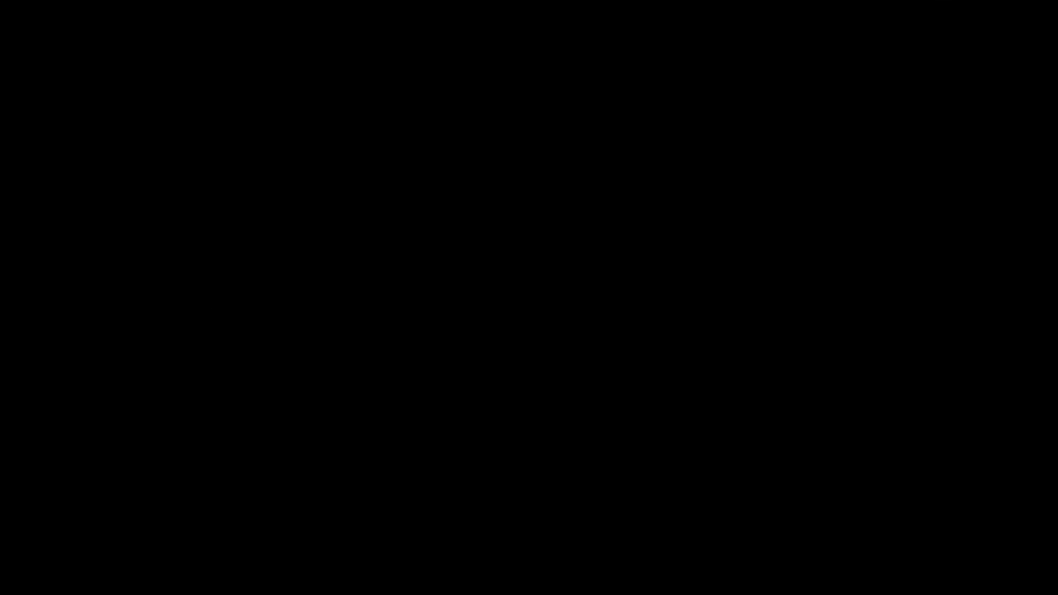